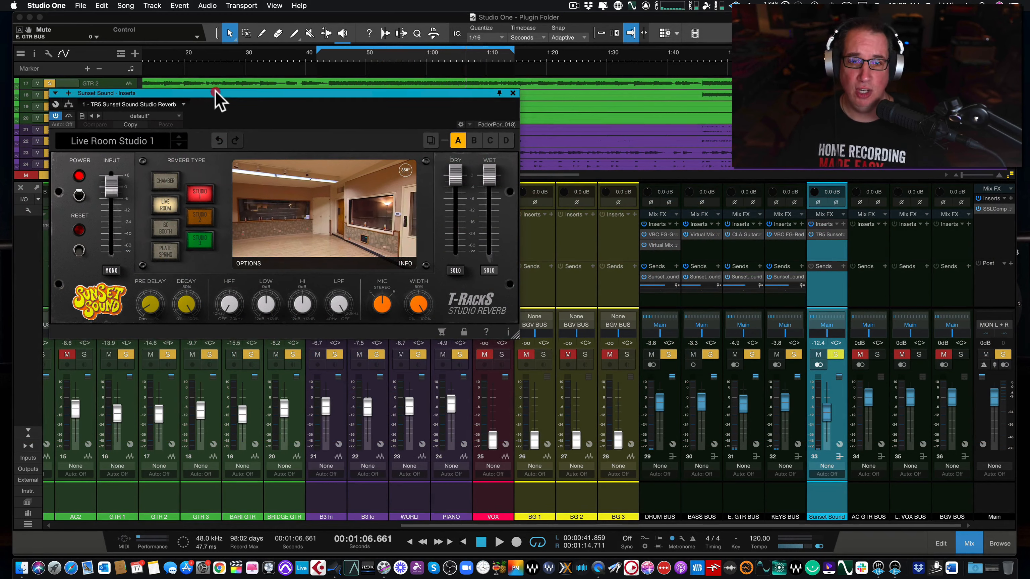
left_click_drag(215, 91, 215, 97)
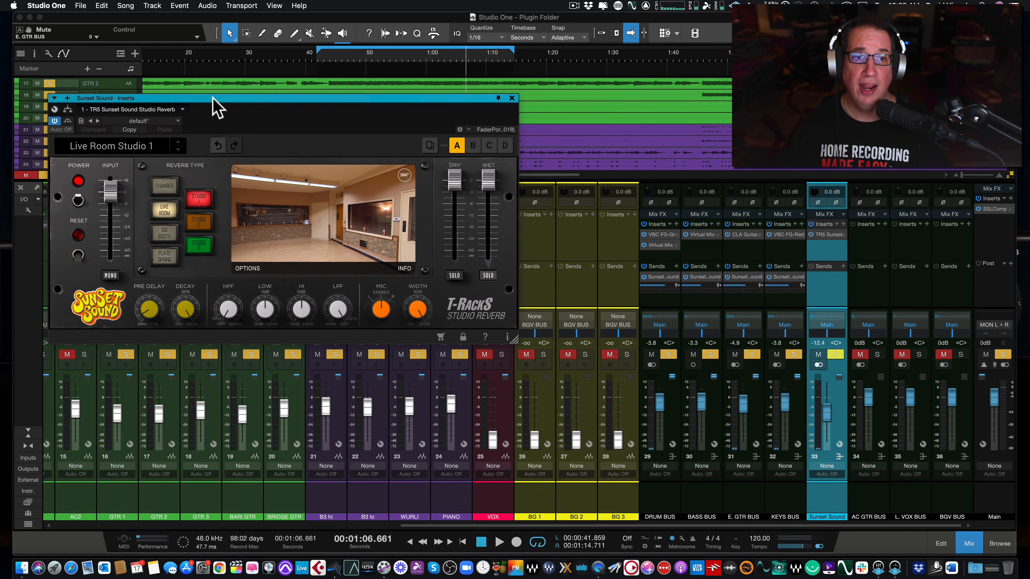
left_click_drag(212, 97, 219, 86)
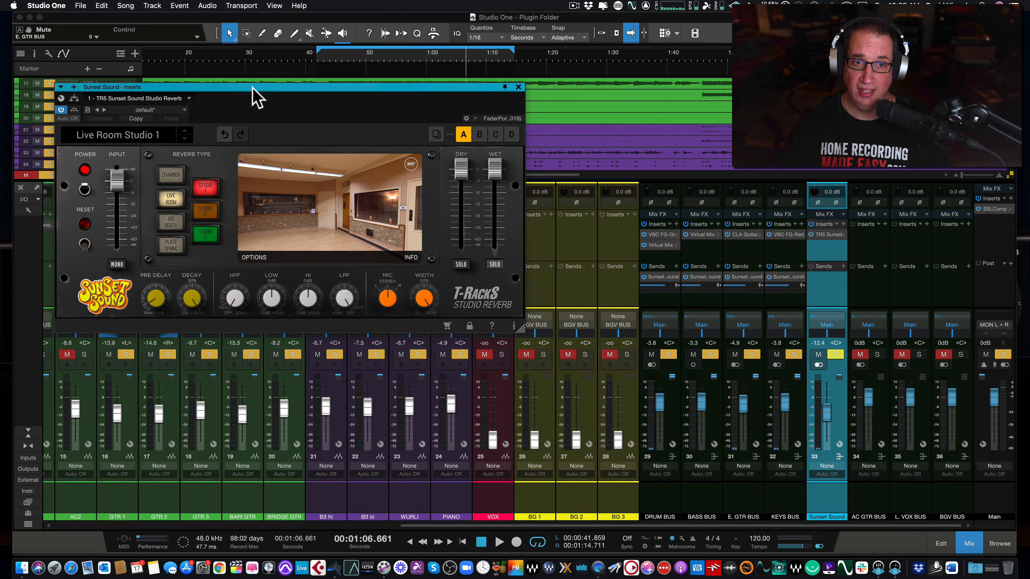
left_click_drag(251, 87, 254, 83)
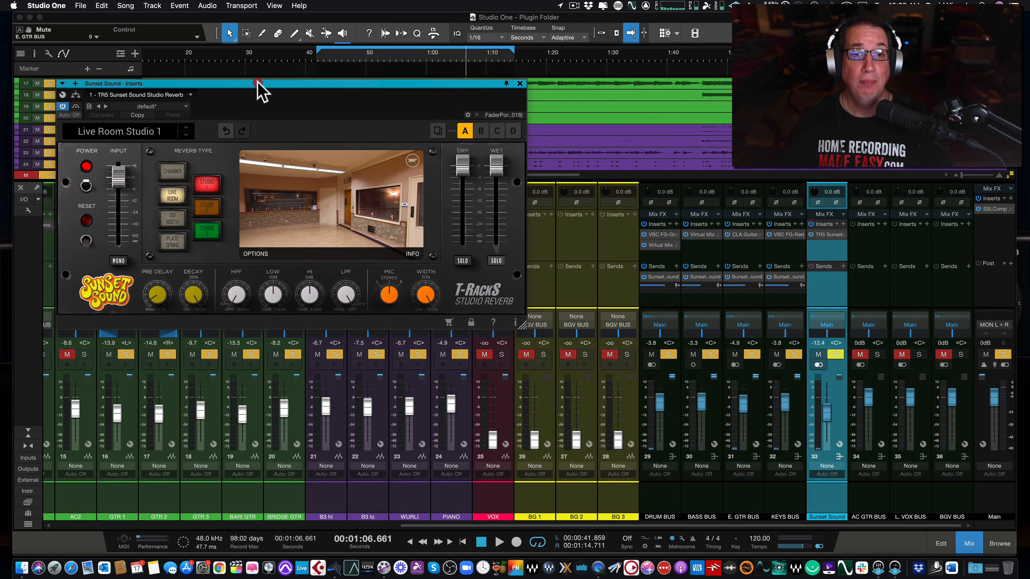
left_click(258, 81)
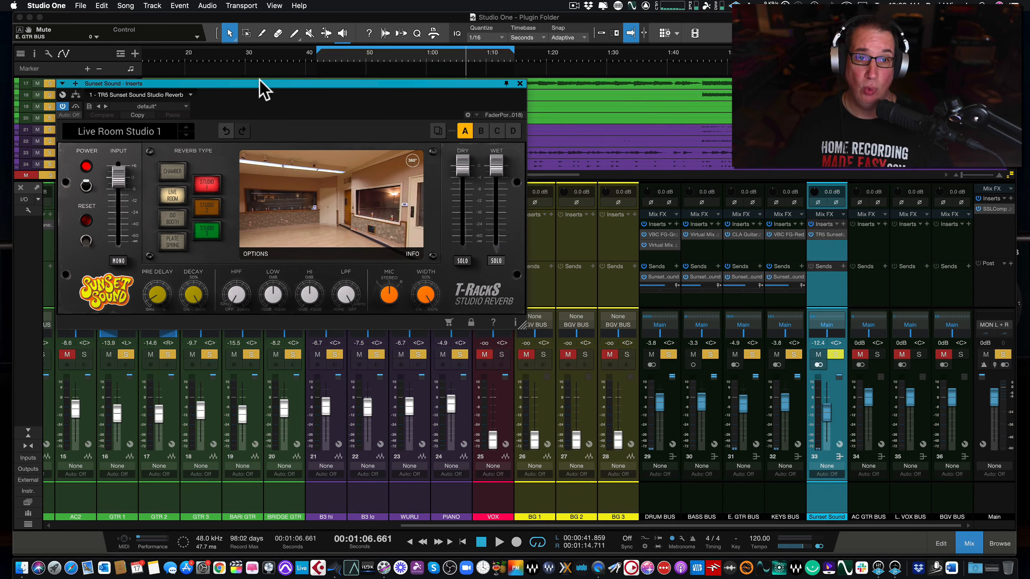
left_click_drag(260, 79, 254, 79)
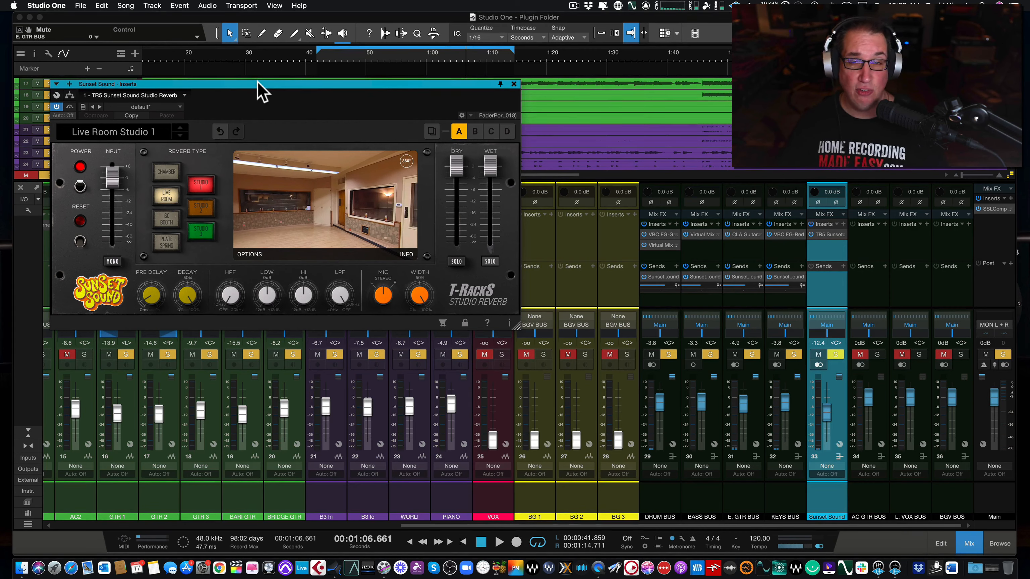
left_click_drag(257, 81, 274, 89)
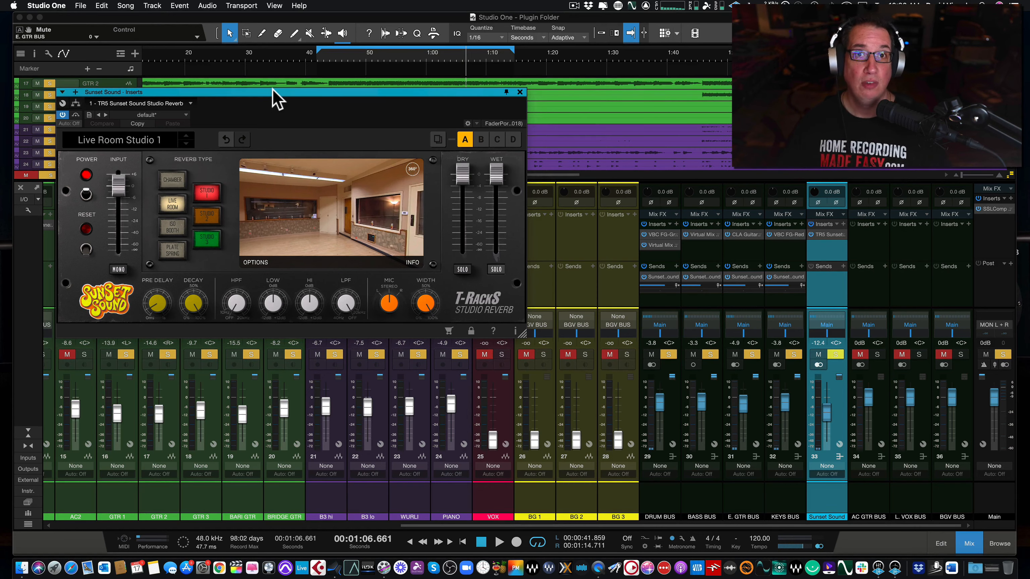
left_click_drag(273, 92, 276, 91)
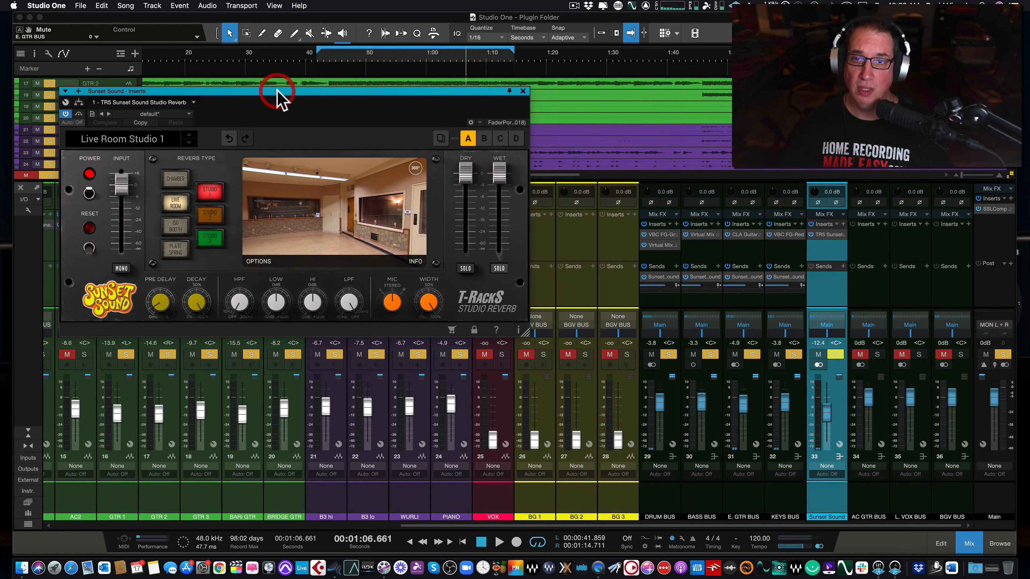
Close the reverb window and examine the mixer from the KICK in channel through the drum, bass, guitar and keys buses to Sunset Sound
left_click(523, 91)
left_click_drag(517, 527, 4, 541)
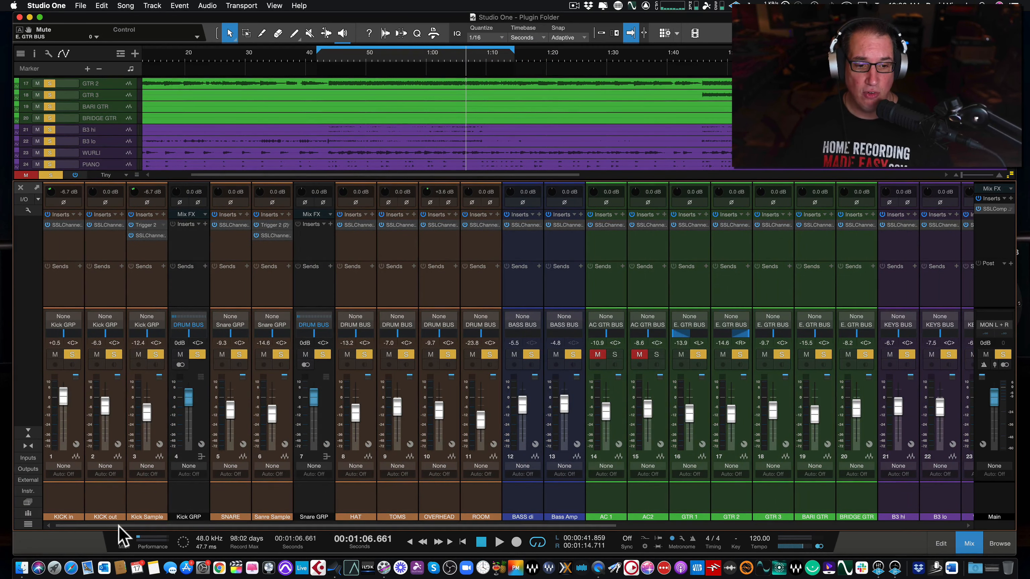
left_click_drag(119, 527, 283, 511)
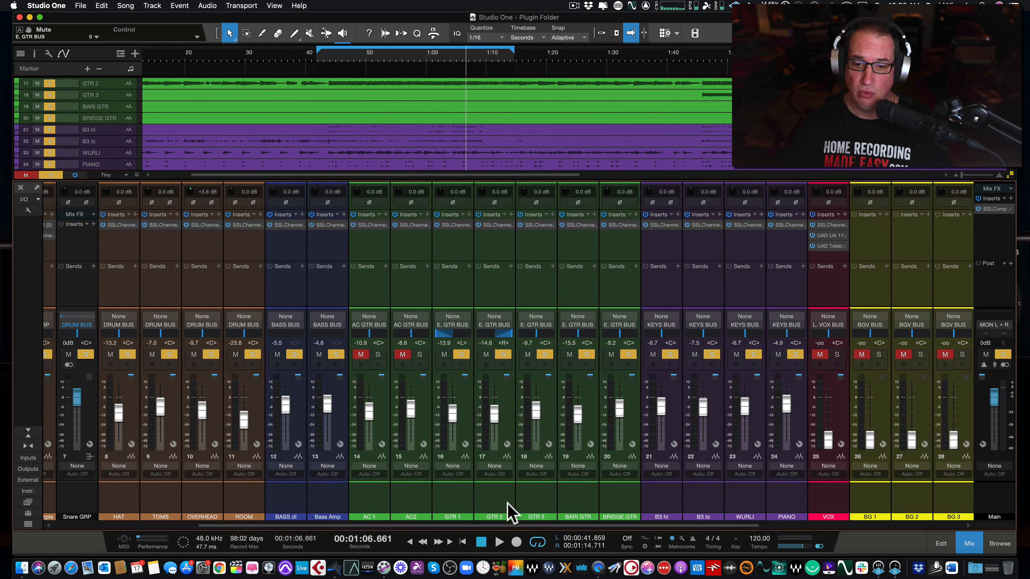
left_click_drag(457, 525, 615, 523)
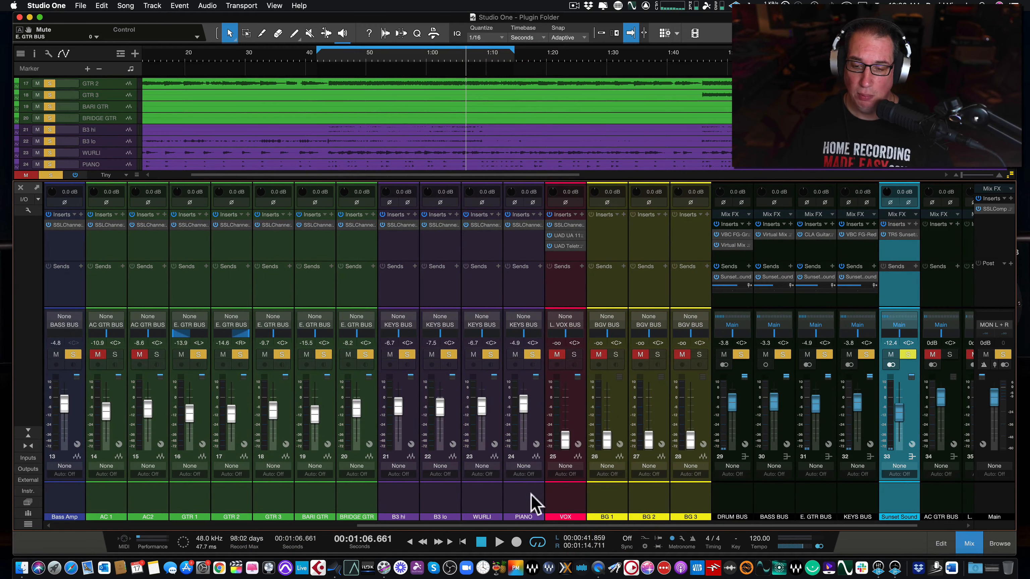
left_click_drag(570, 526, 656, 526)
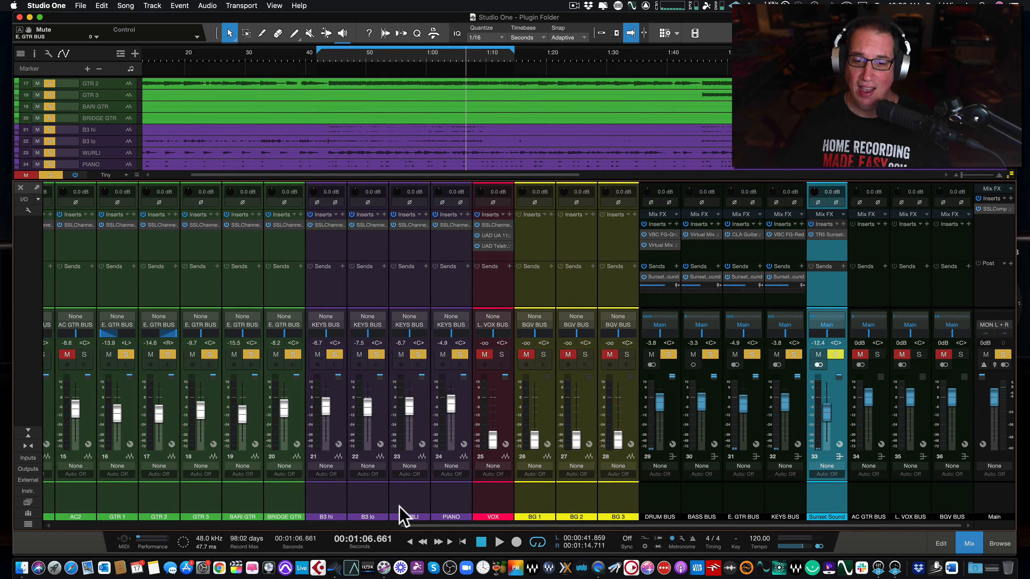
left_click(661, 502)
left_click(705, 501)
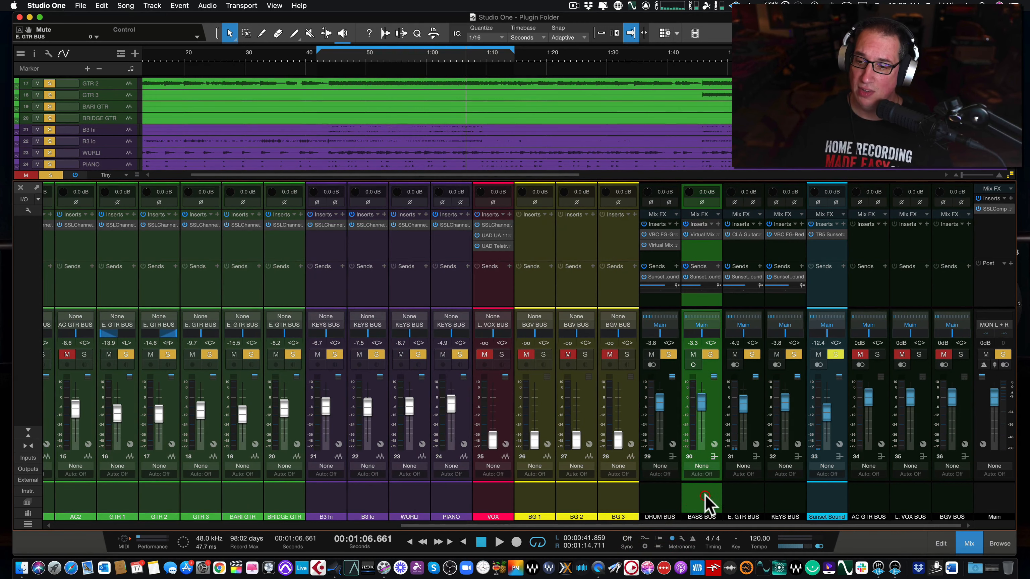
left_click(748, 498)
left_click(786, 483)
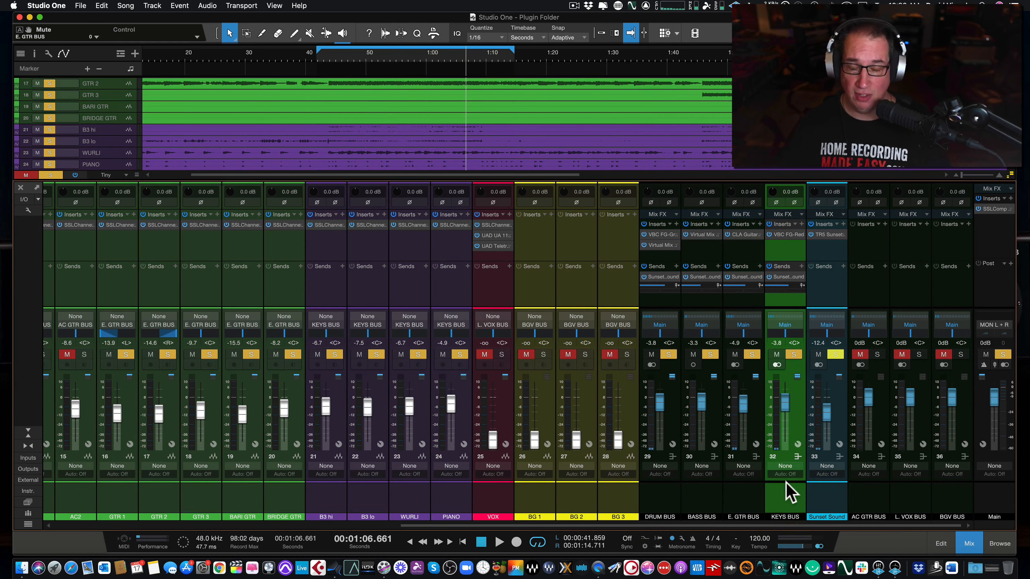
left_click(823, 496)
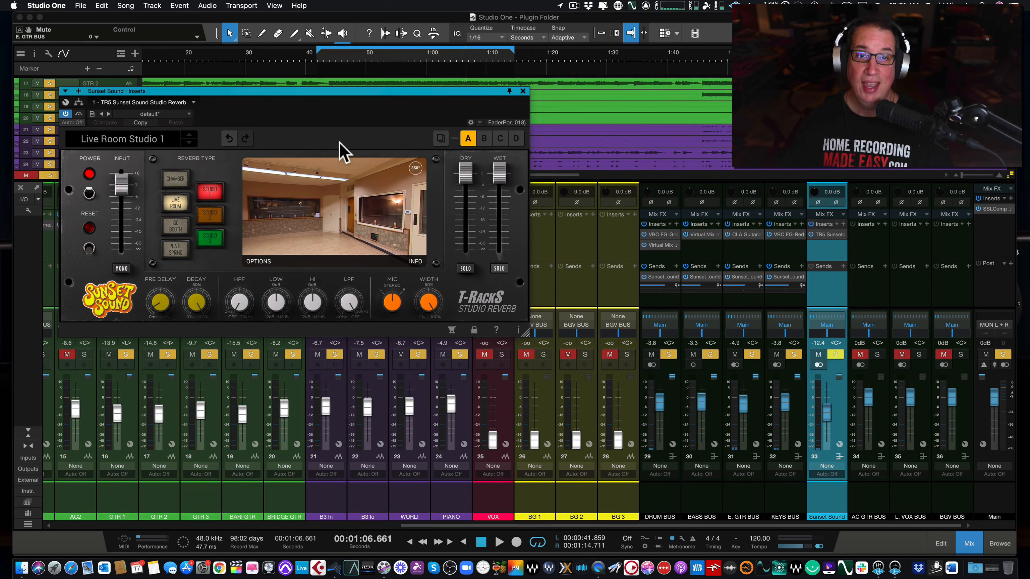
Close the reverb window and clear all solos and mutes so that only the DRUM BUS is soloed
left_click_drag(336, 91, 337, 95)
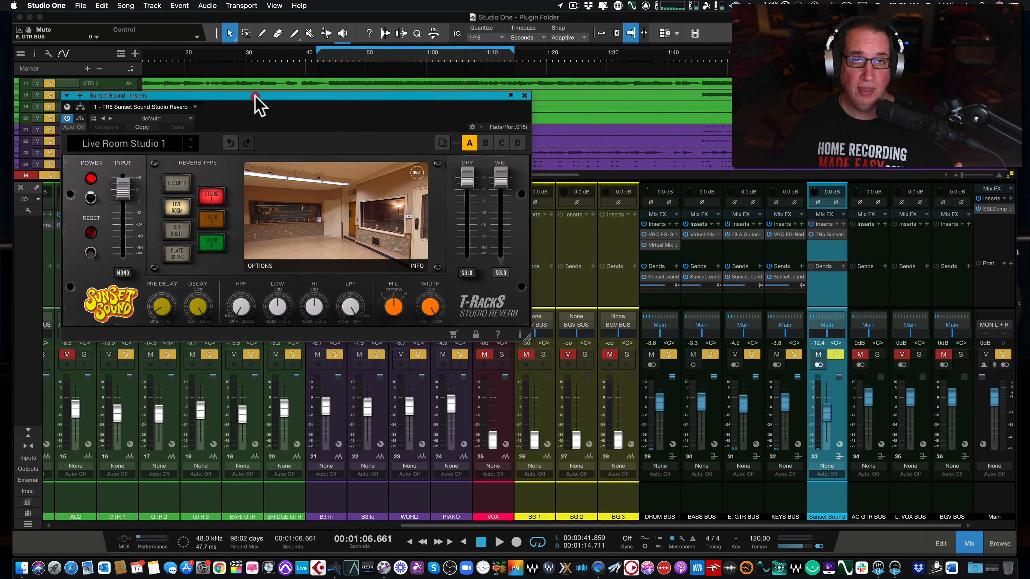
left_click_drag(256, 96, 259, 102)
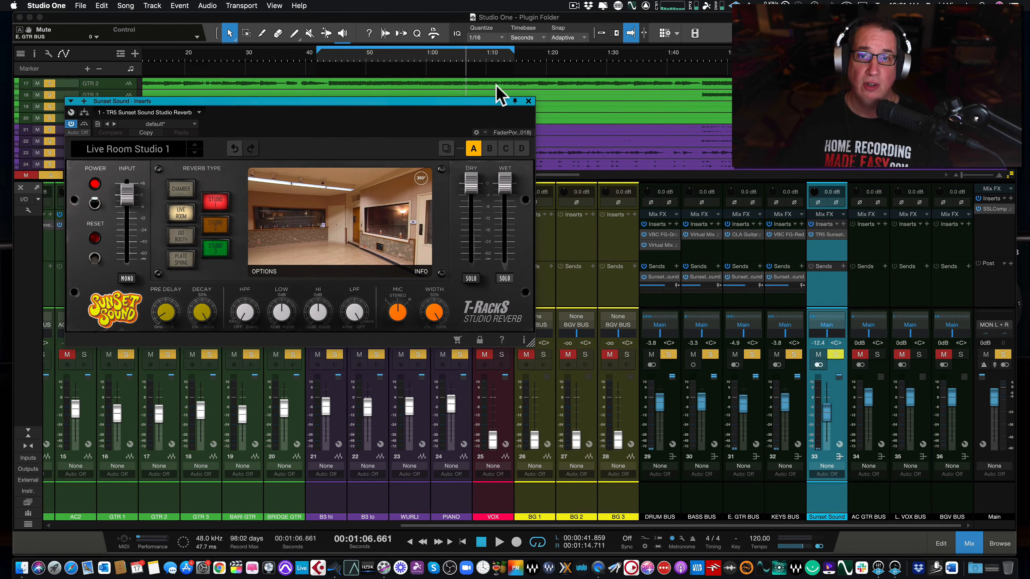
left_click(529, 101)
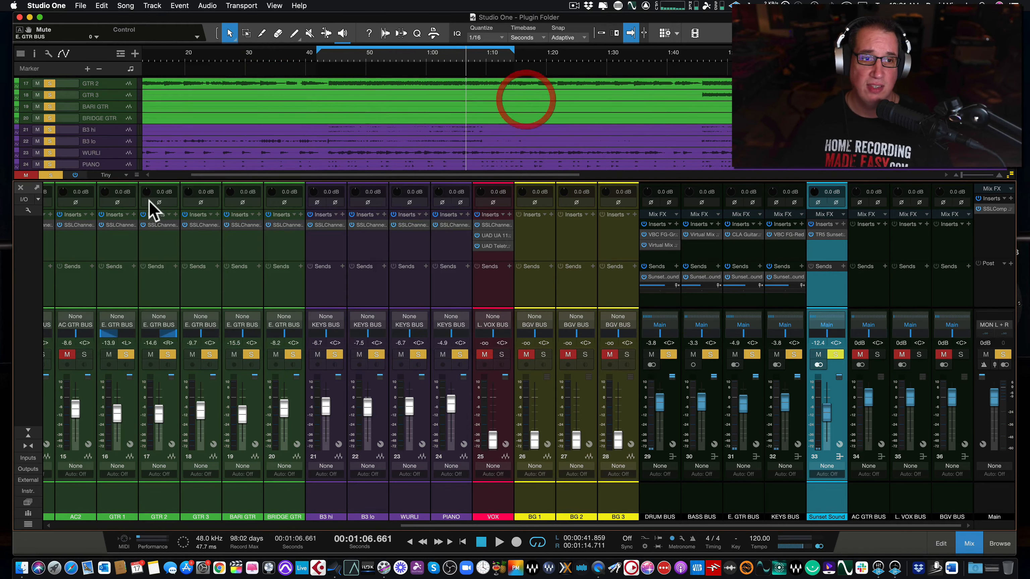
left_click(51, 175)
left_click(27, 175)
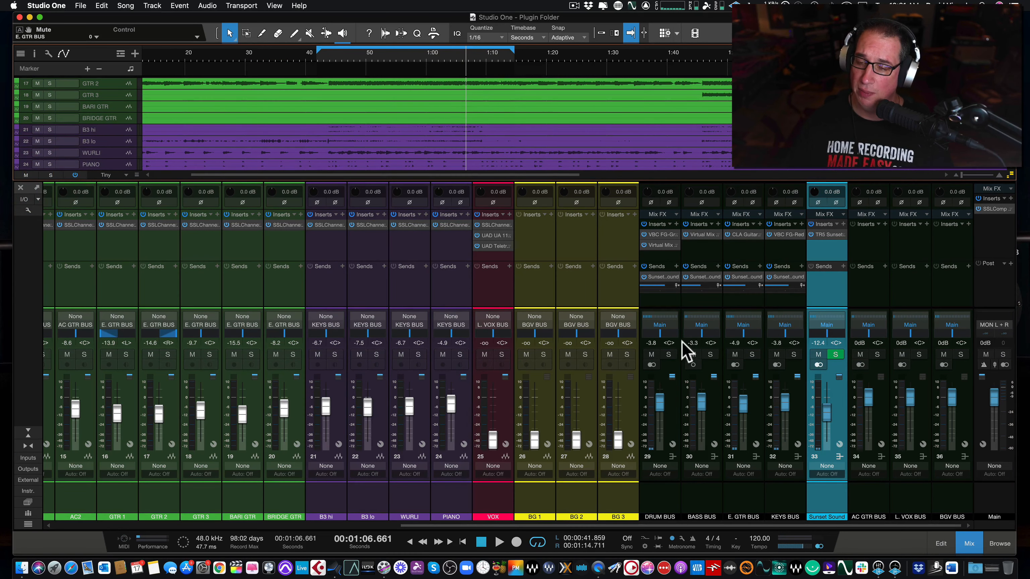
left_click(668, 355)
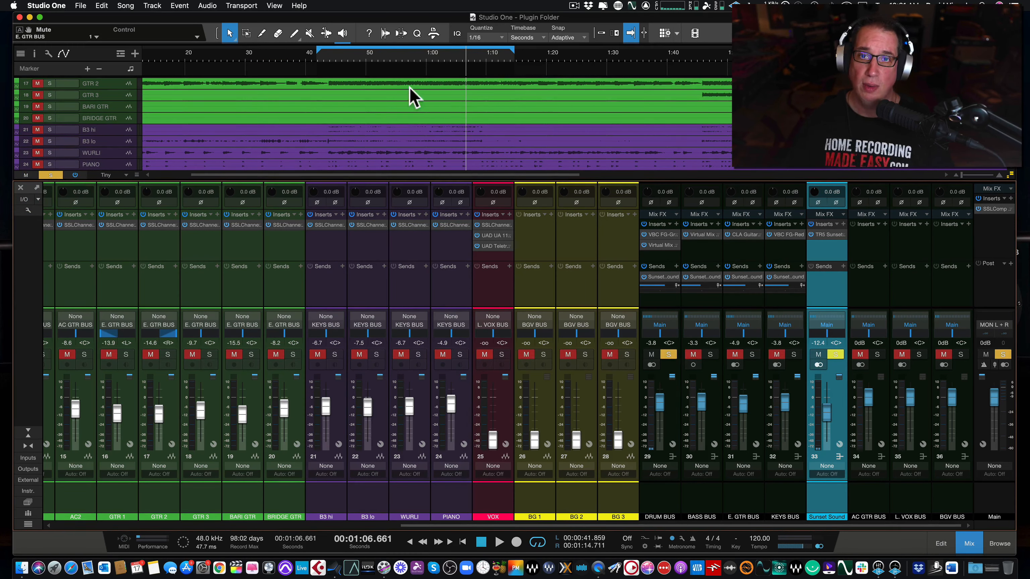
Play the song from the loop start with the Sunset Sound channel fader pulled all the way down
left_click(322, 55)
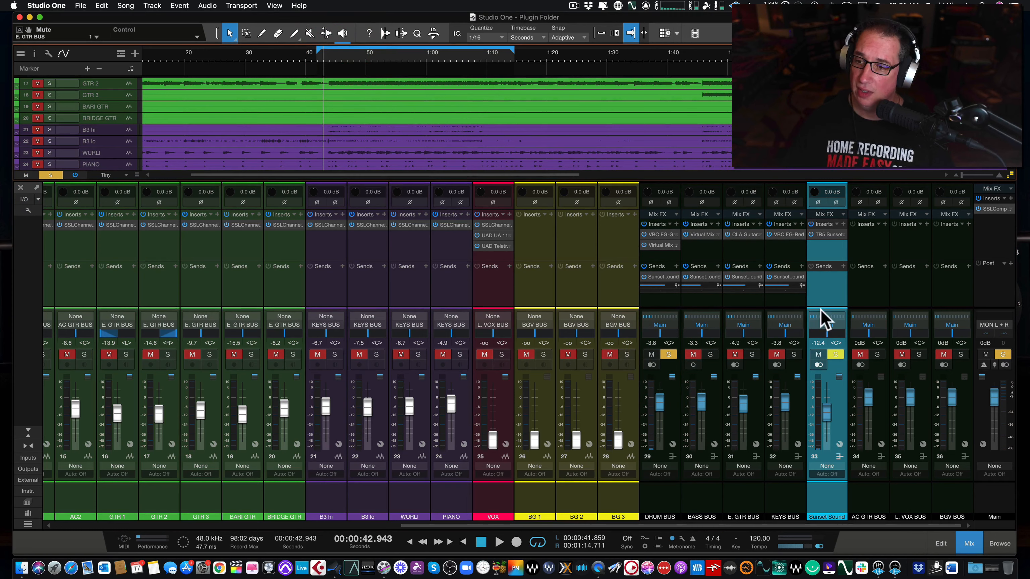
left_click_drag(827, 408, 832, 552)
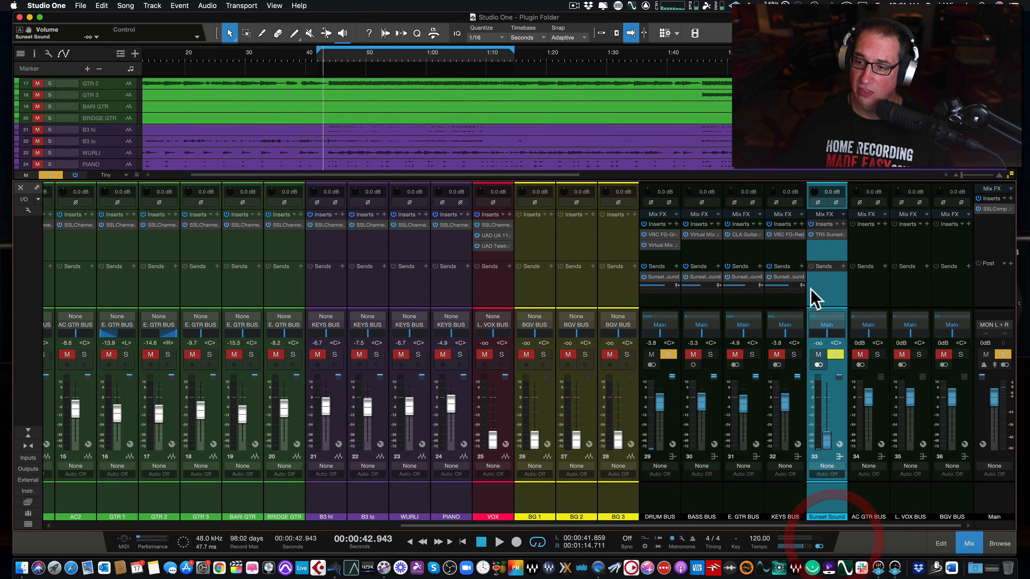
key("space")
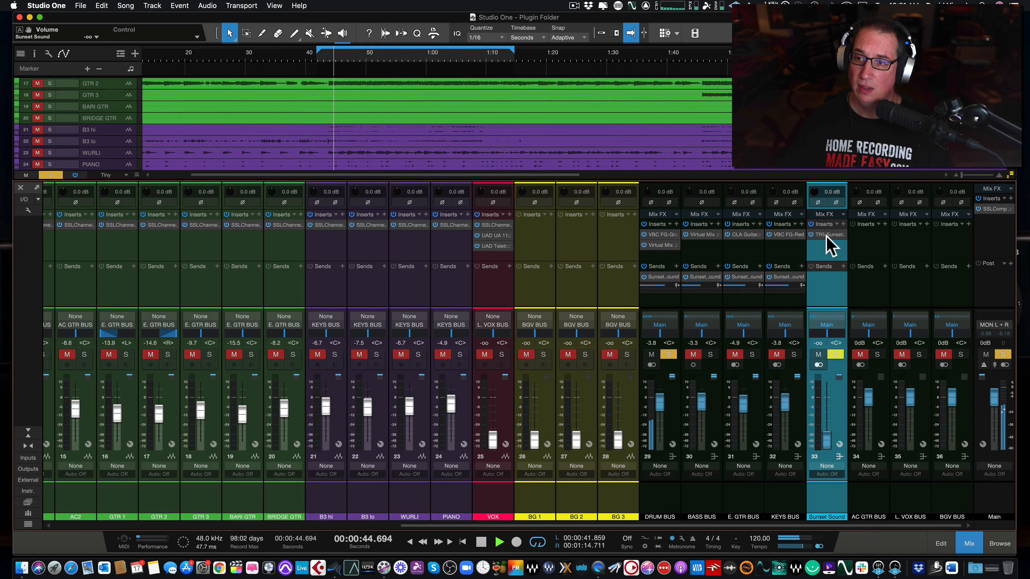
Open the Sunset Sound Studio Reverb during playback and raise its channel fader to -11.7 dB
left_click(827, 236)
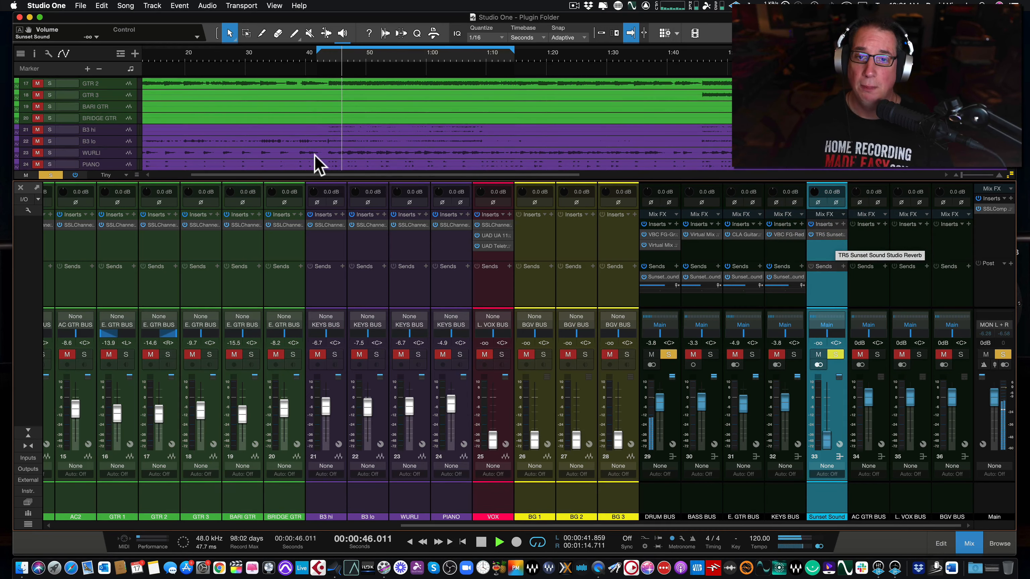
left_click_drag(322, 102, 335, 141)
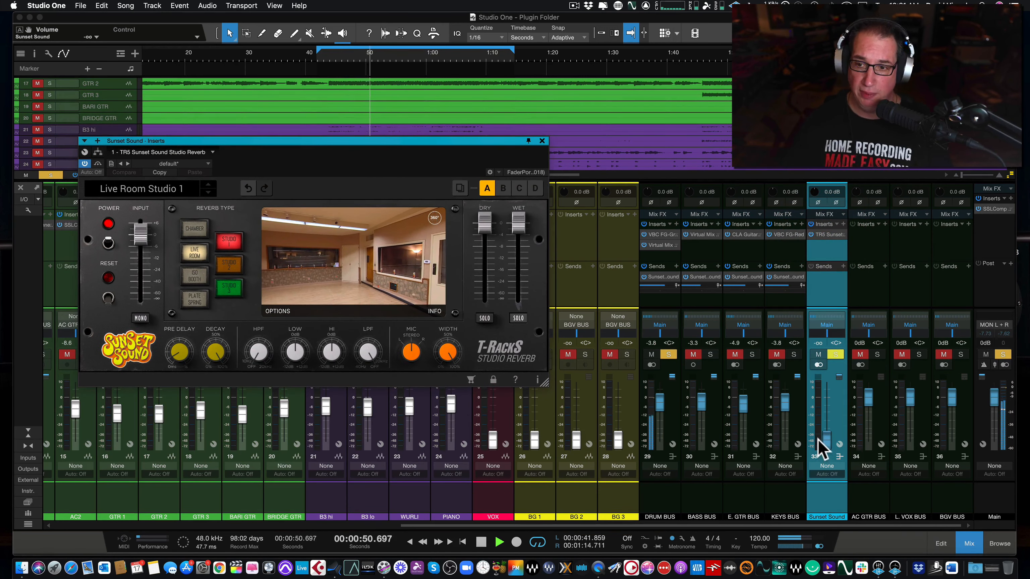
left_click_drag(826, 441, 820, 412)
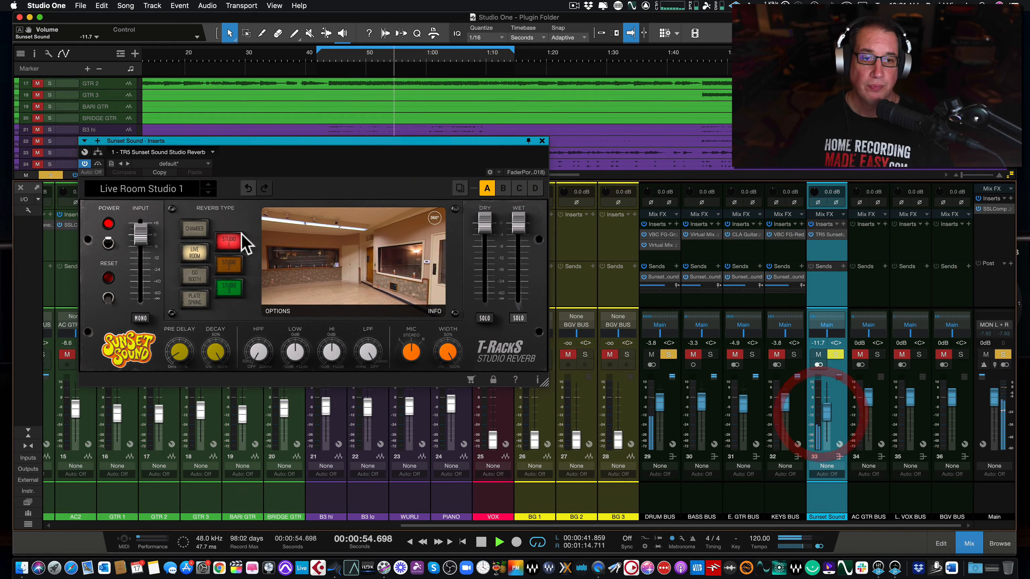
Audition the live room reverb on the drums with Studio 2 and Studio 3, returning to Studio 1
left_click_drag(274, 150, 274, 148)
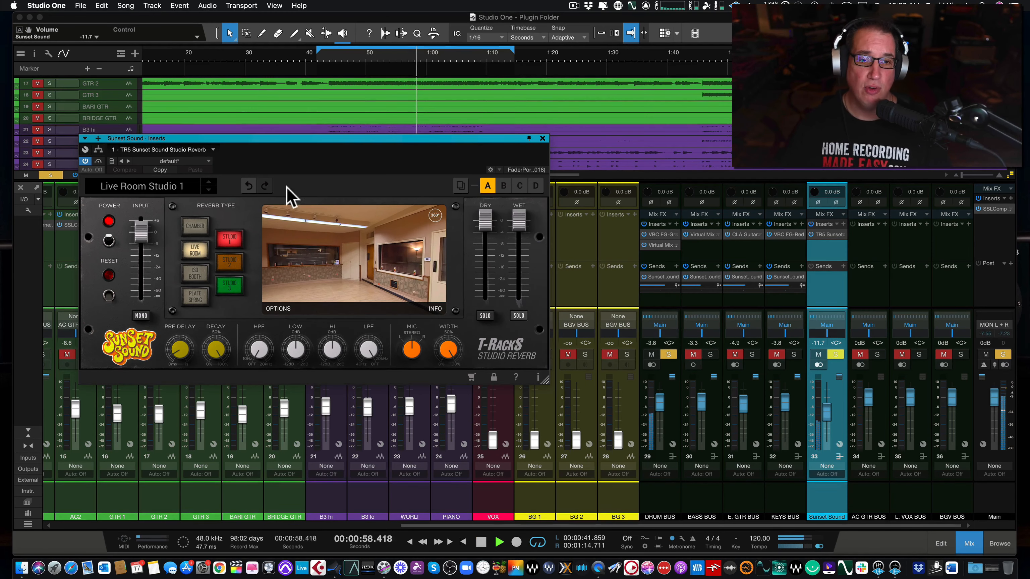
left_click_drag(280, 138, 283, 140)
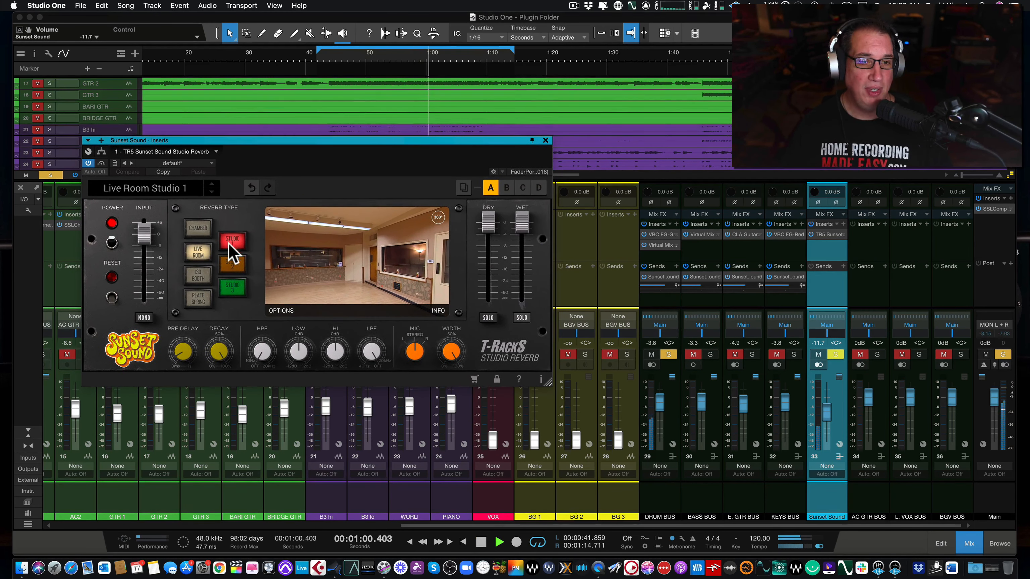
left_click(230, 260)
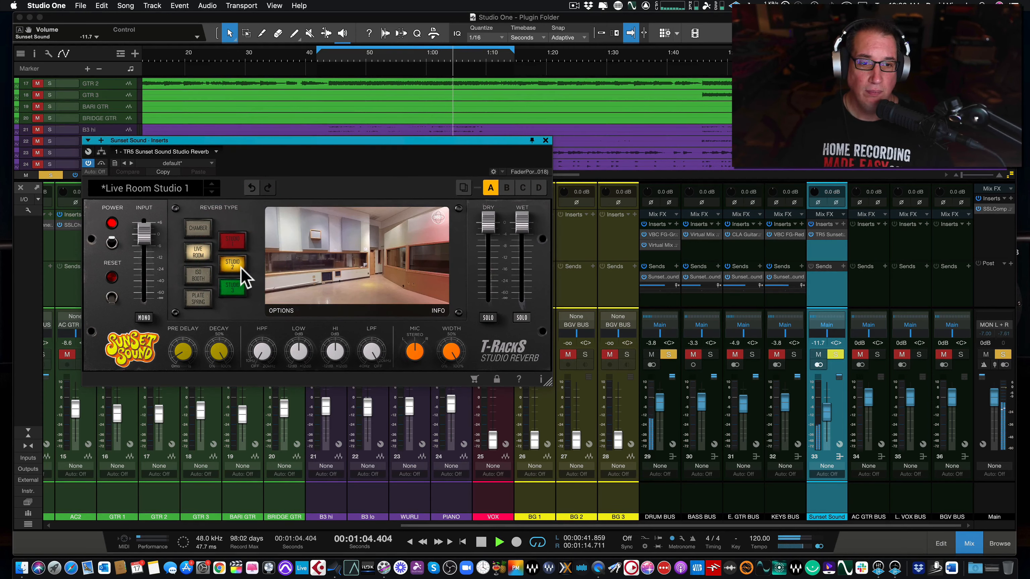
left_click(233, 289)
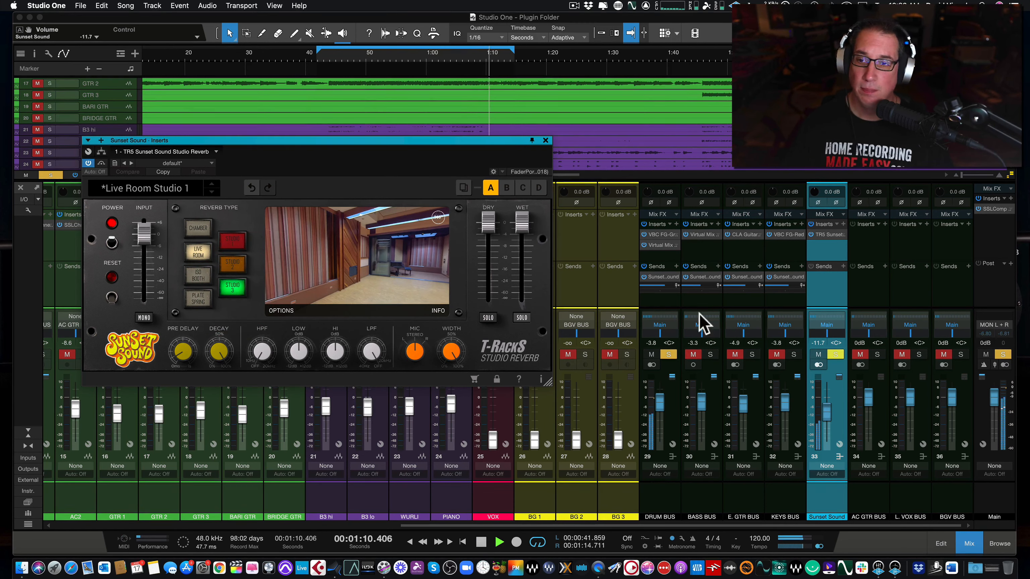
left_click(663, 286)
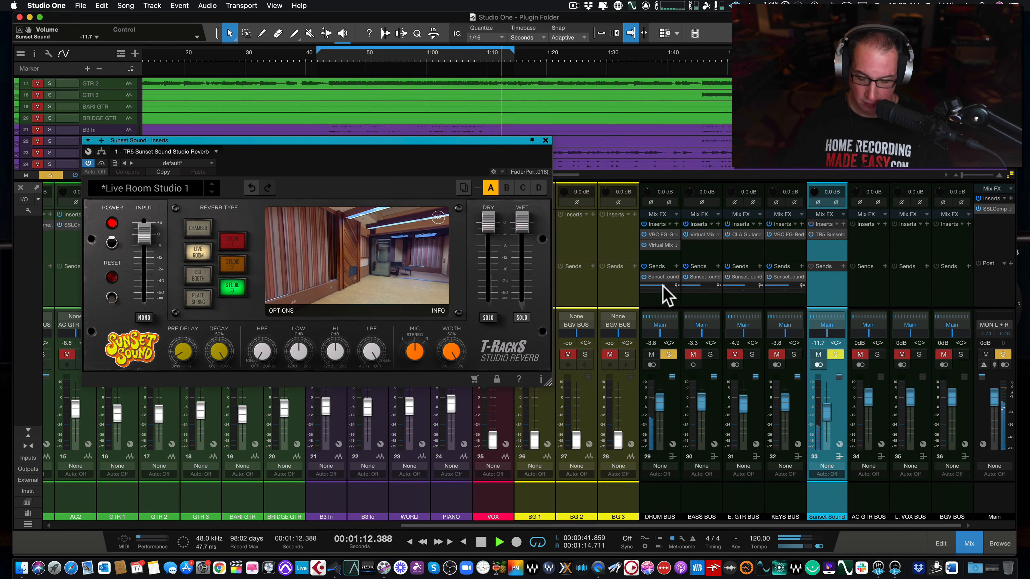
left_click(227, 243)
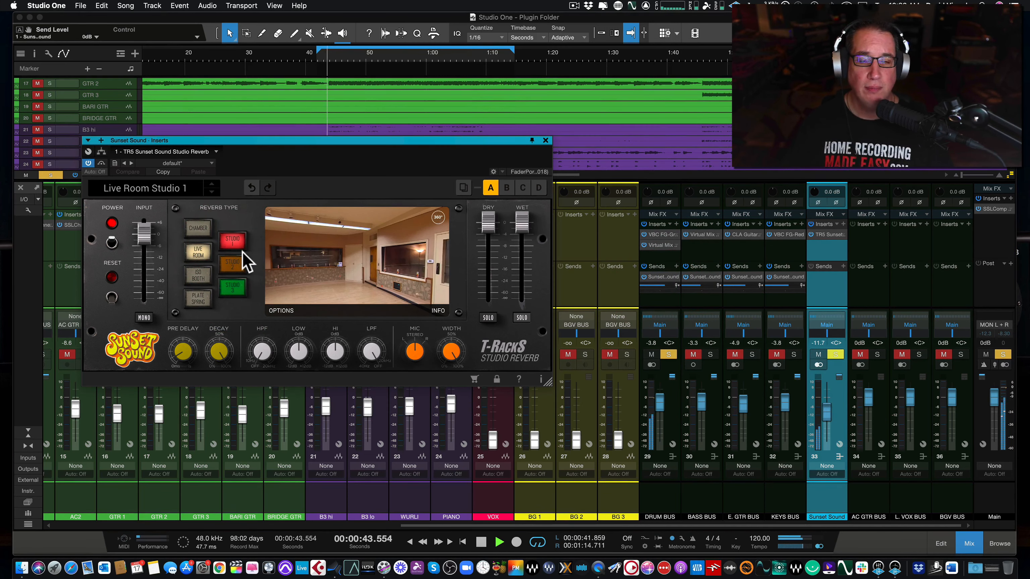
left_click(237, 268)
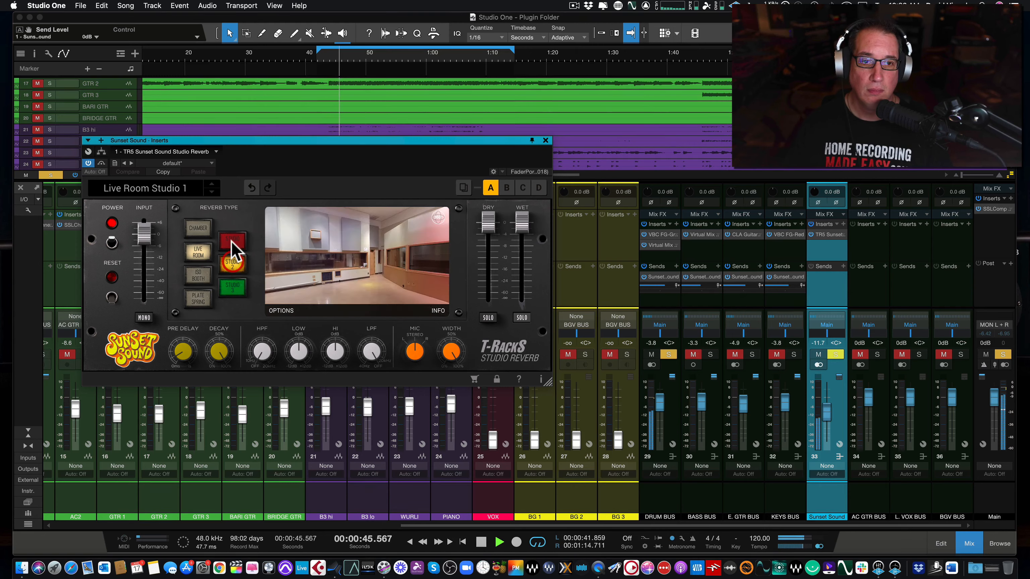
left_click(235, 248)
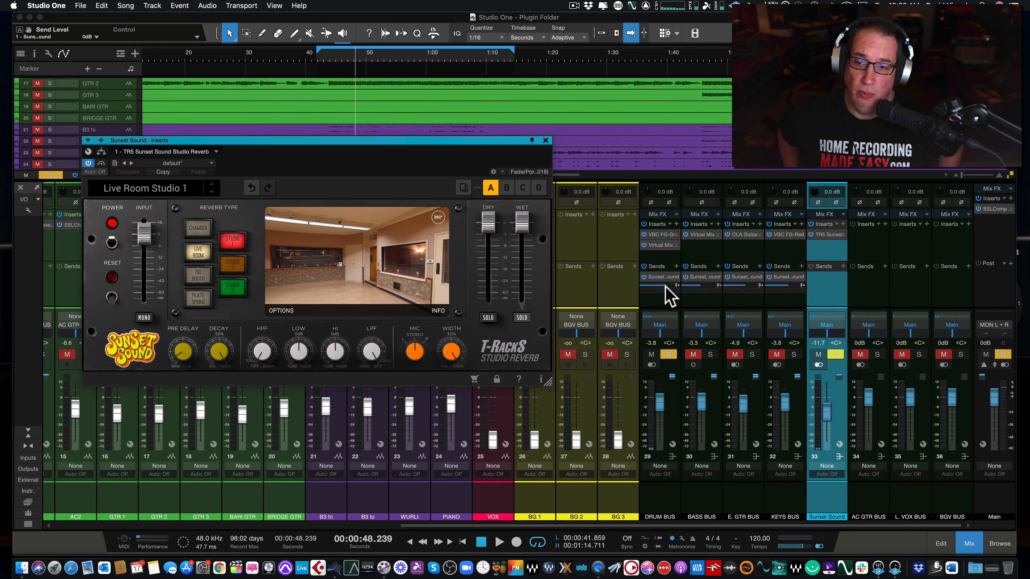
Switch the DRUM BUS send to Sunset Sound to pre-fader and set its level to -0.7 dB
left_click_drag(665, 286, 677, 287)
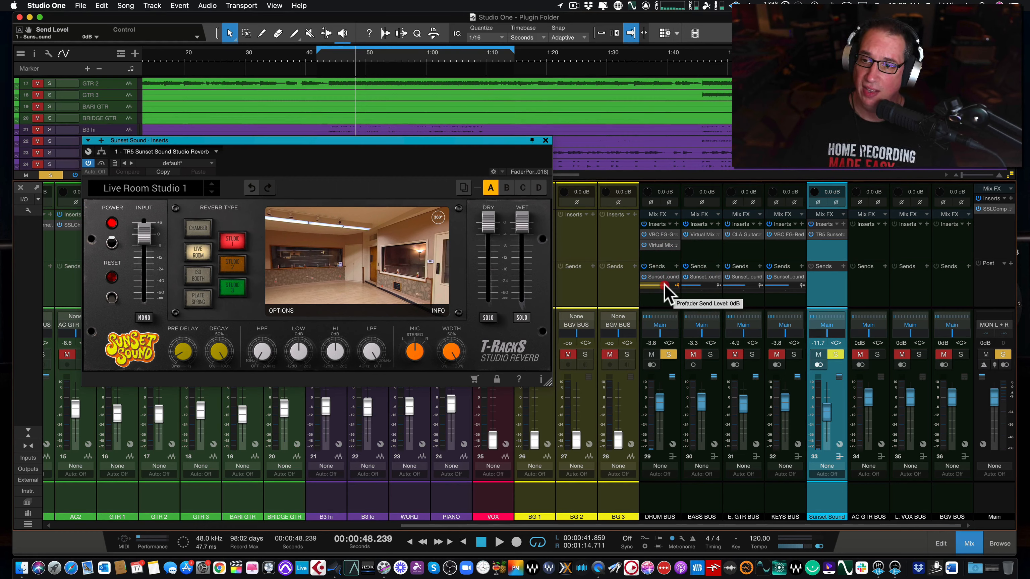
left_click(662, 285)
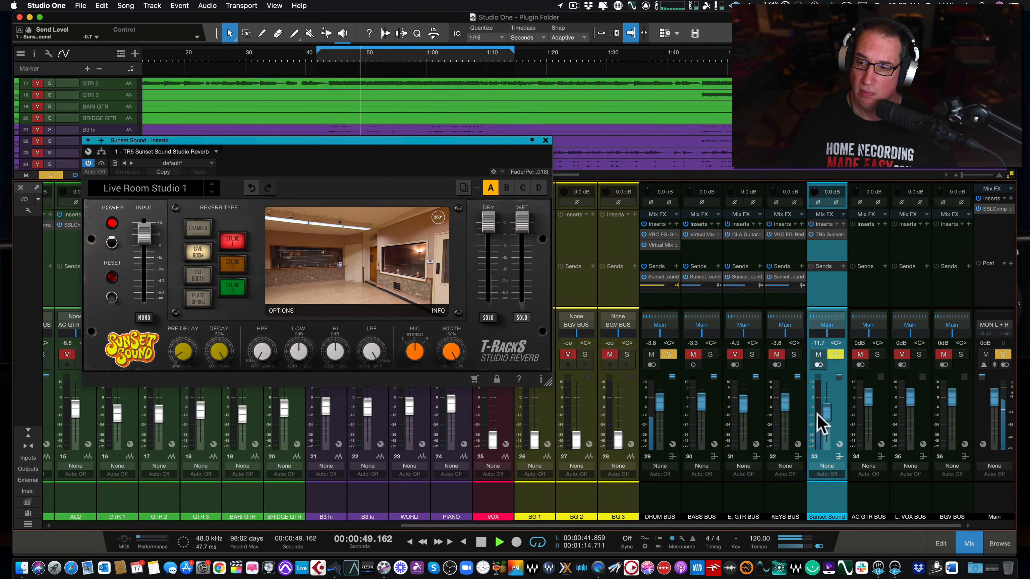
Lower the Sunset Sound channel fader to -16.9 dB and compare the drums with and without the reverb
left_click_drag(823, 414, 827, 426)
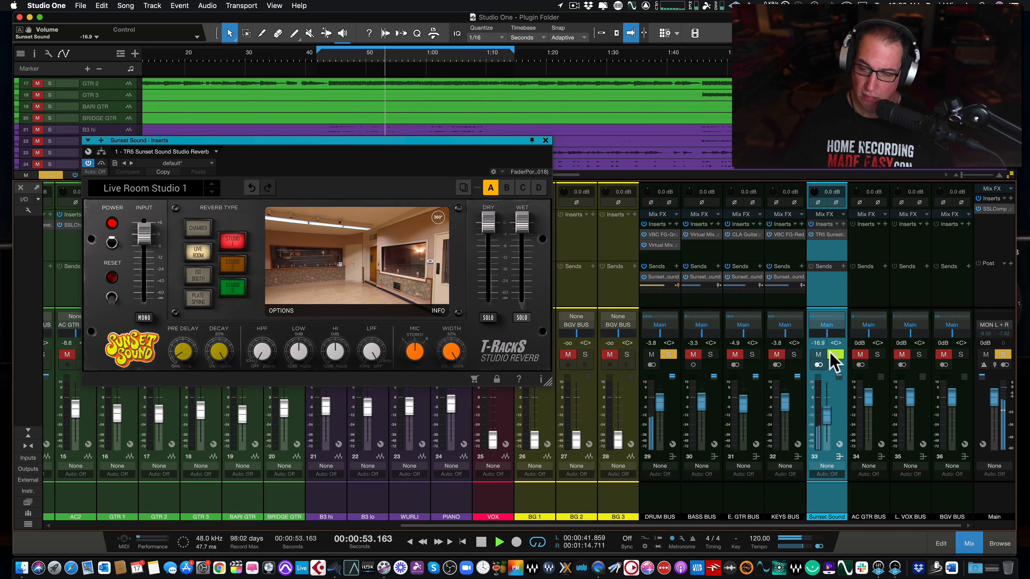
left_click(834, 355)
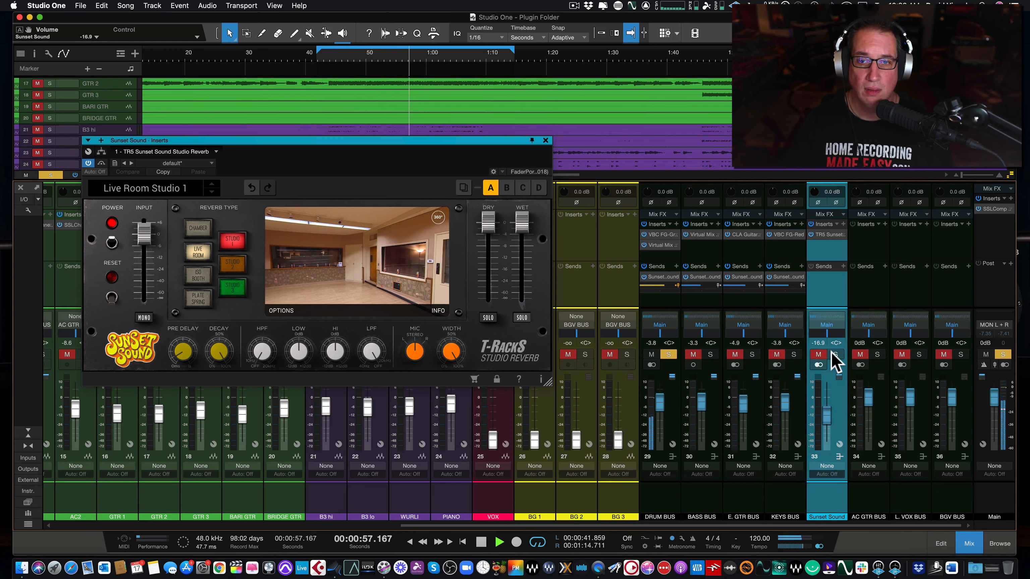
left_click(834, 355)
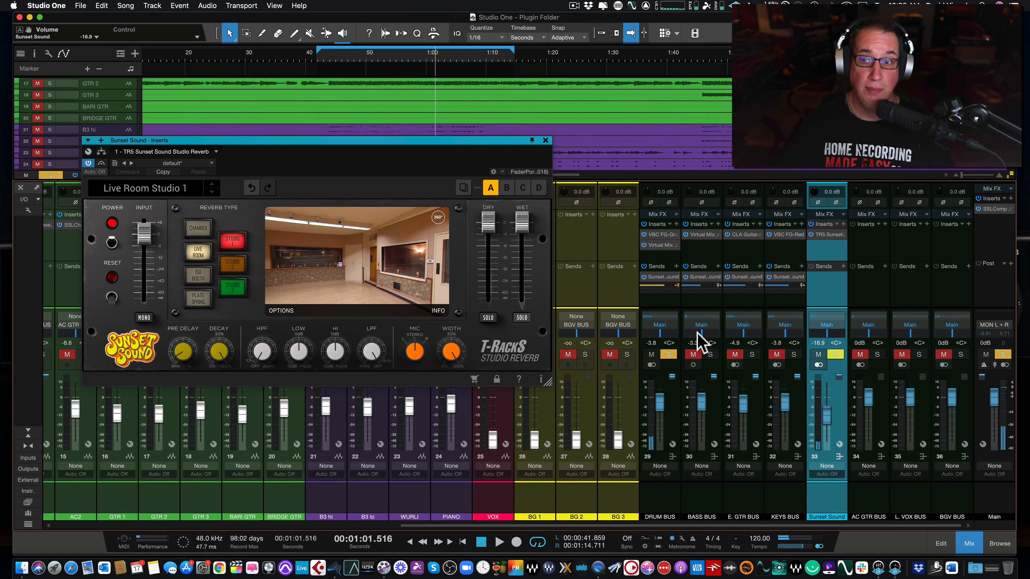
Switch the BASS BUS send to Sunset Sound to pre-fader at 0 dB and solo the BASS BUS
left_click(718, 285)
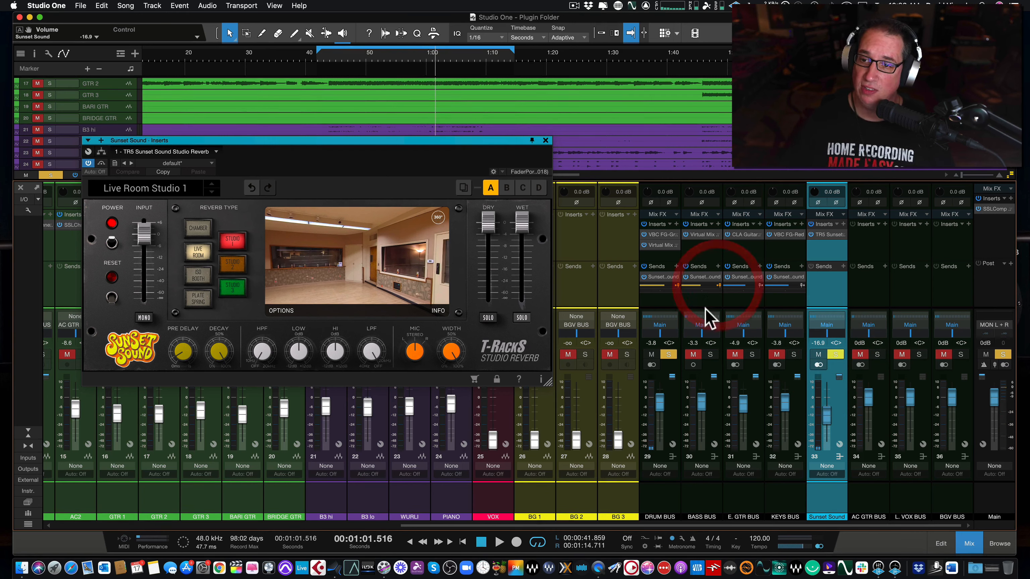
left_click(708, 354)
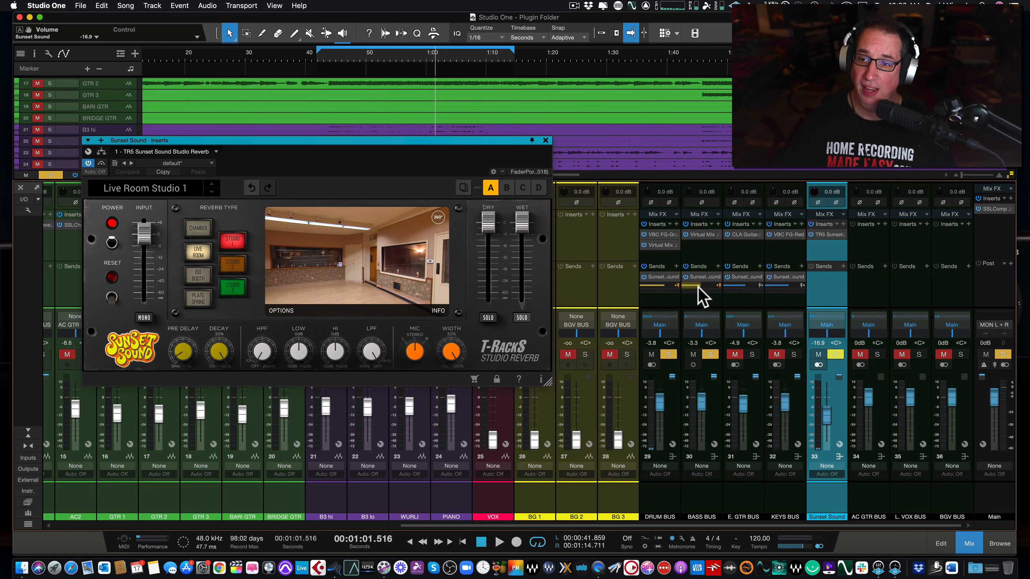
mouse_move(700, 285)
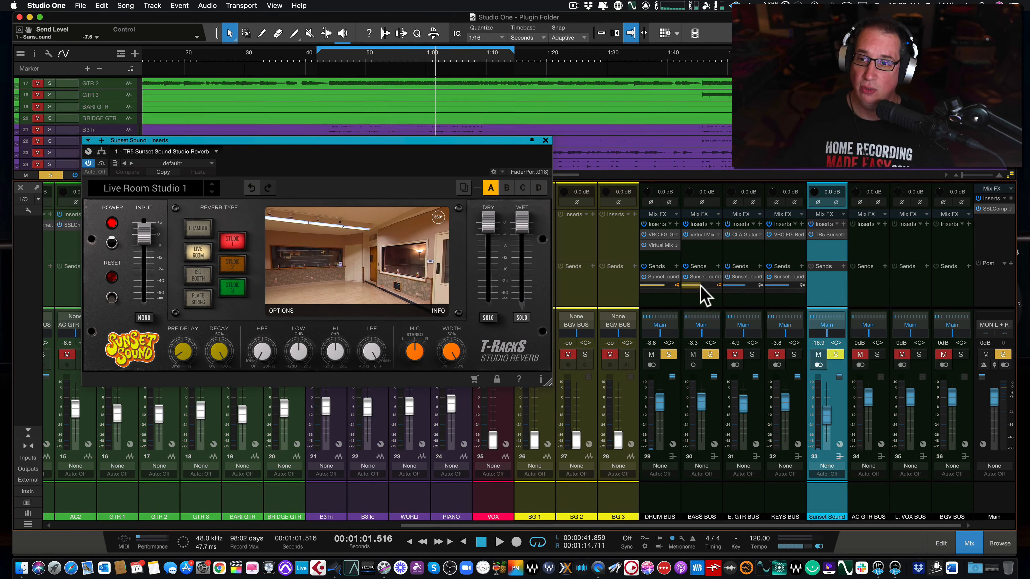
left_click(699, 285, "alt")
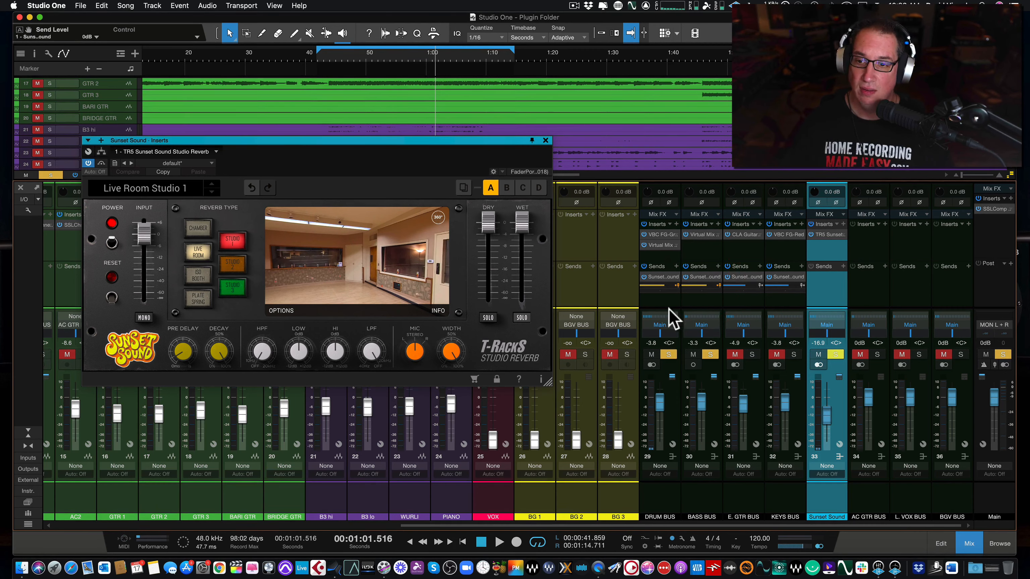
Play the bass without the DRUM BUS and compare it with and without the Sunset Sound reverb
left_click(649, 352)
key("space")
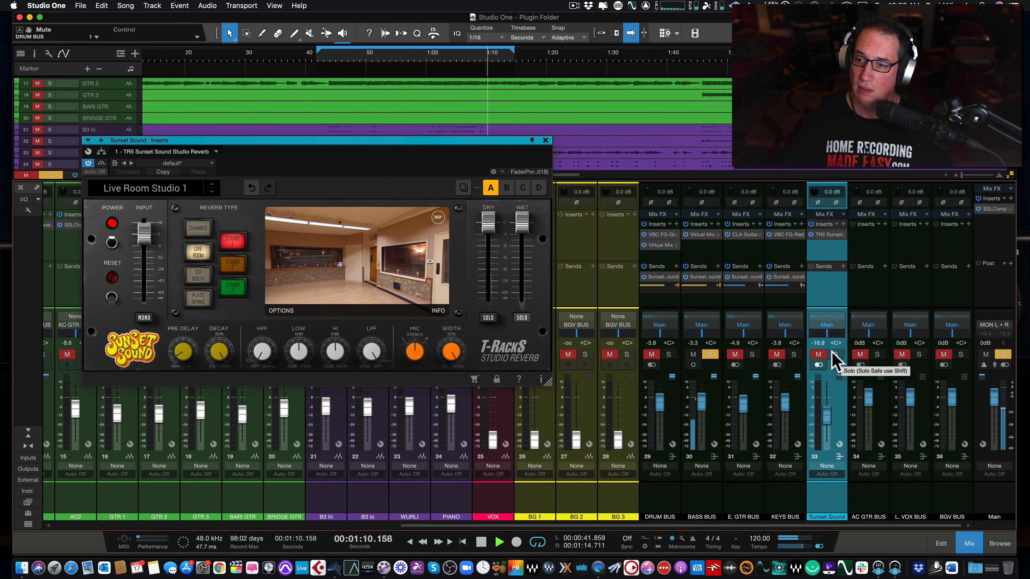
left_click(835, 355)
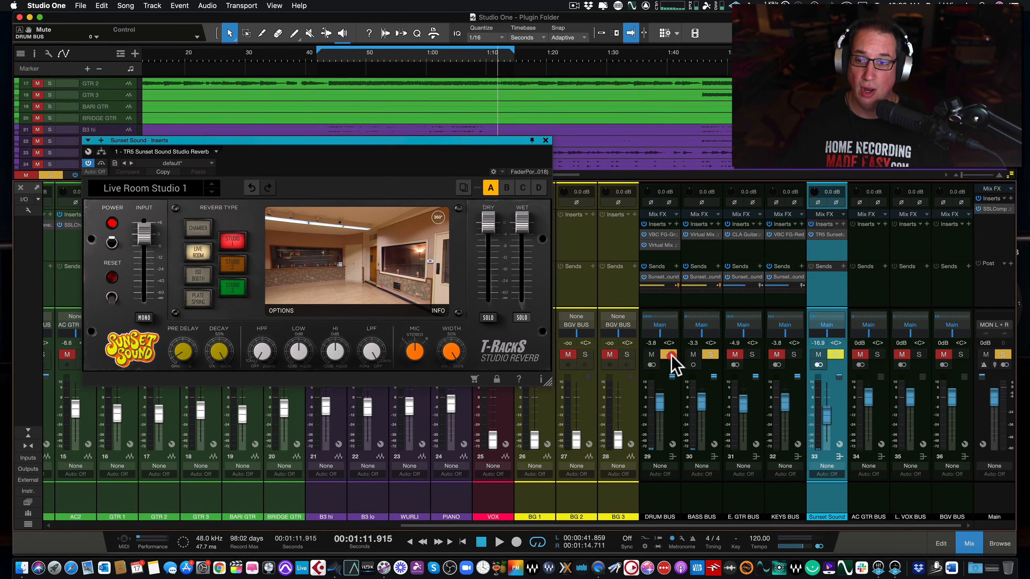
Play drums and bass together, set the BASS BUS send to -5.2 dB, and compare the pair with and without the reverb
key("space")
mouse_move(703, 286)
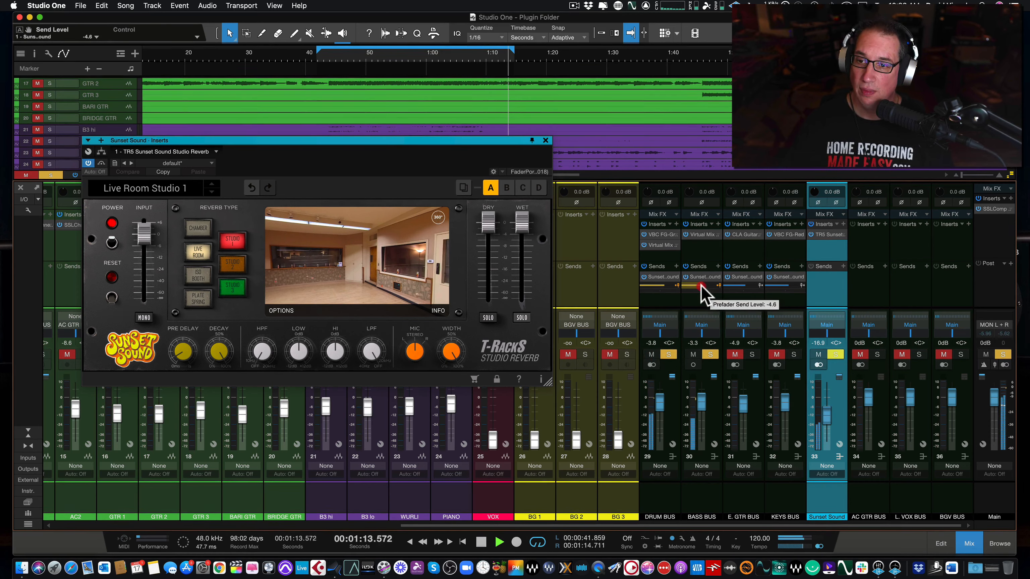
left_click_drag(702, 286, 700, 286)
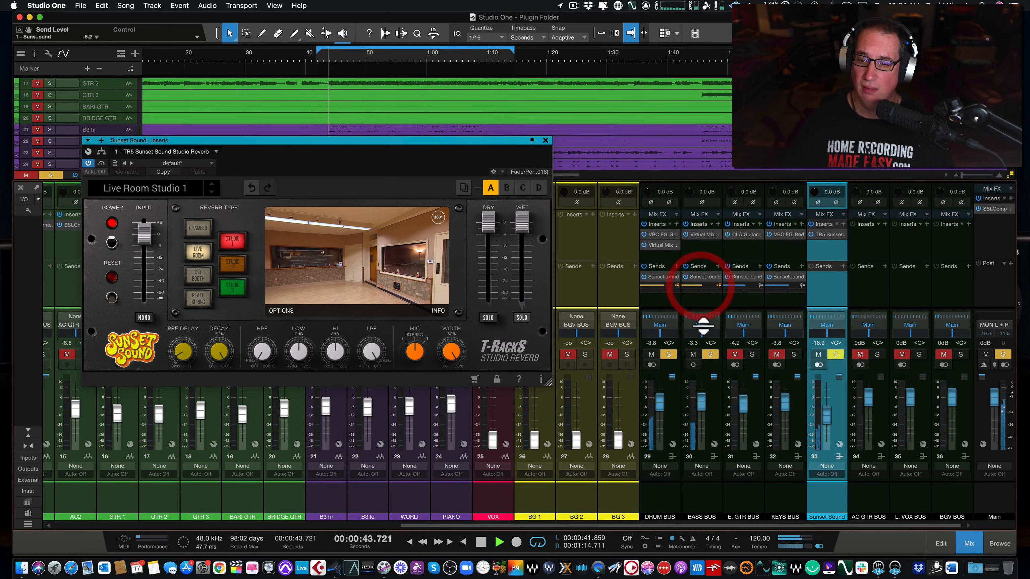
left_click(818, 354)
left_click(835, 354)
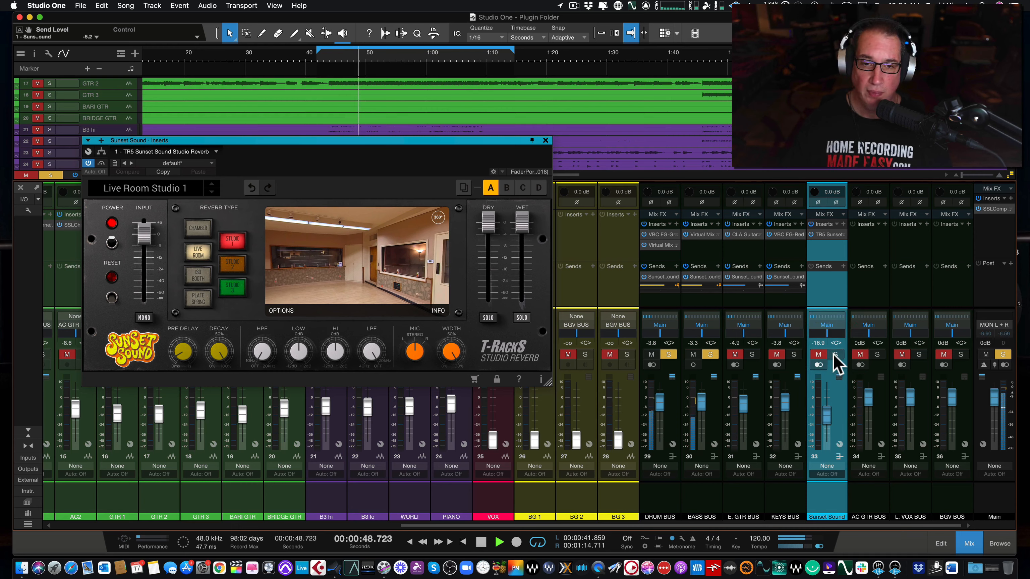
left_click(835, 355)
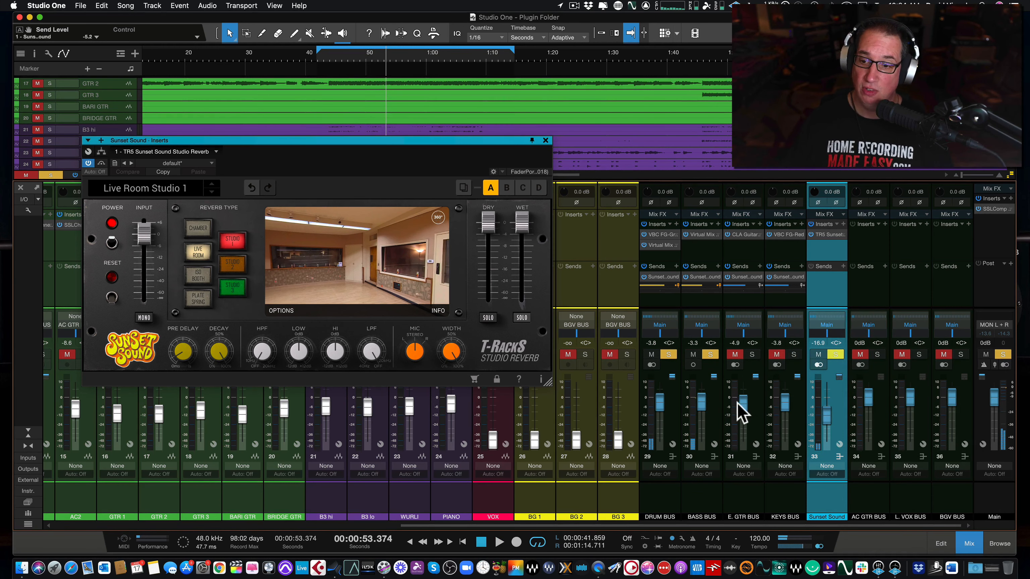
Switch the E. GTR BUS and KEYS BUS sends to pre-fader and isolate the E. GTR BUS from the bass and drums
left_click(752, 355)
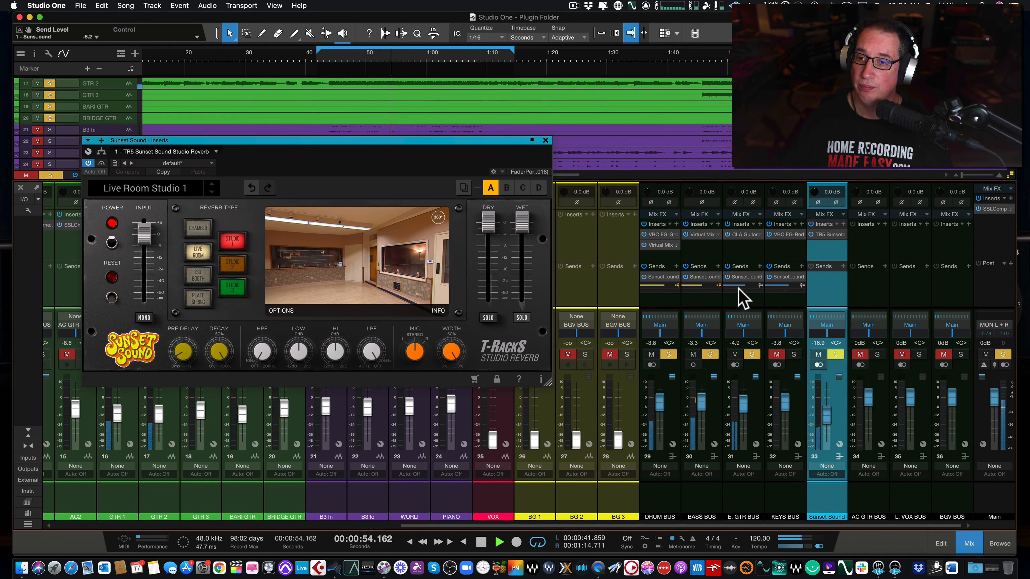
left_click(802, 286)
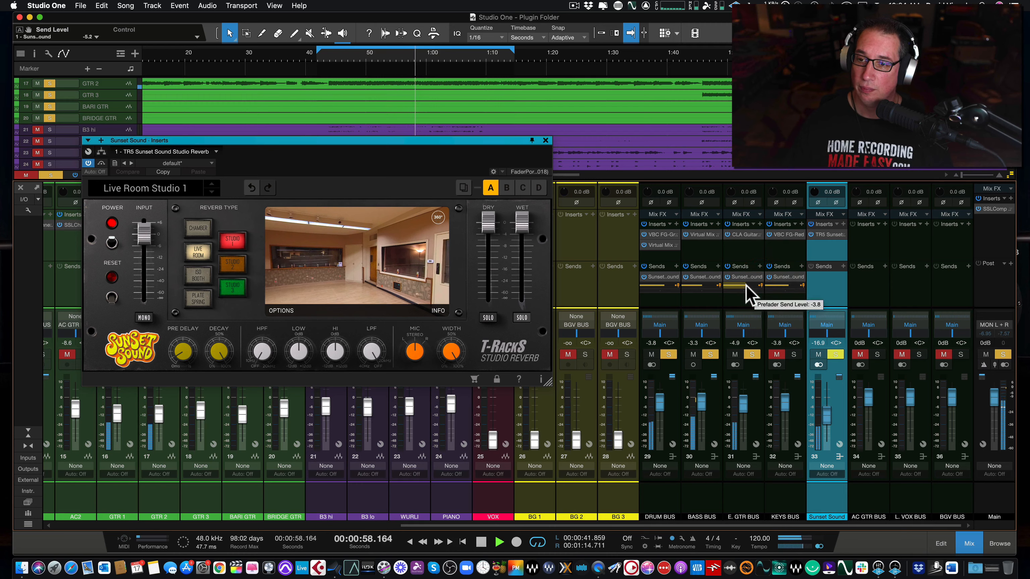
left_click(693, 354)
left_click(652, 354)
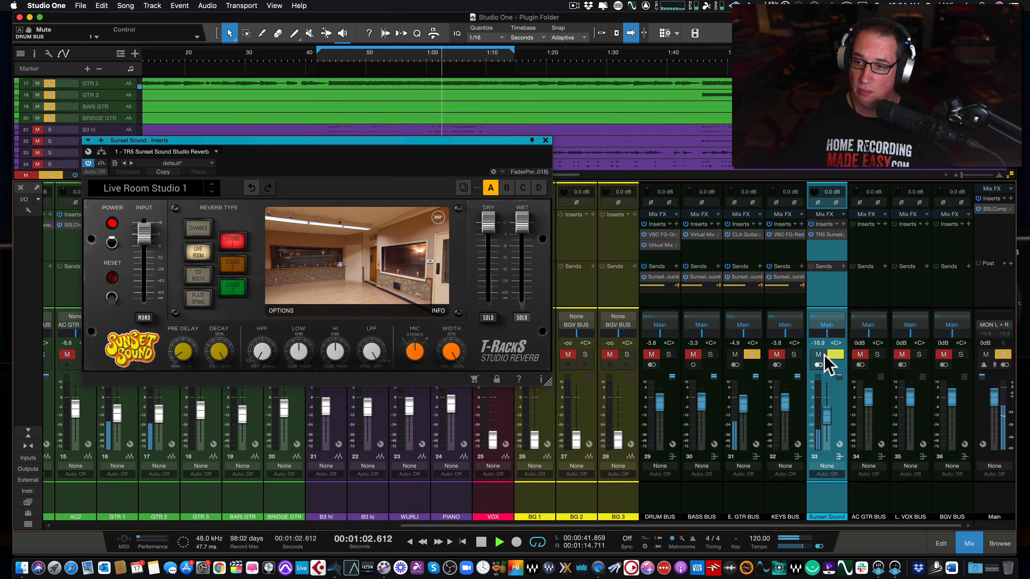
Compare the electric guitars with and without the Sunset Sound reverb, then stop playback
left_click(835, 355)
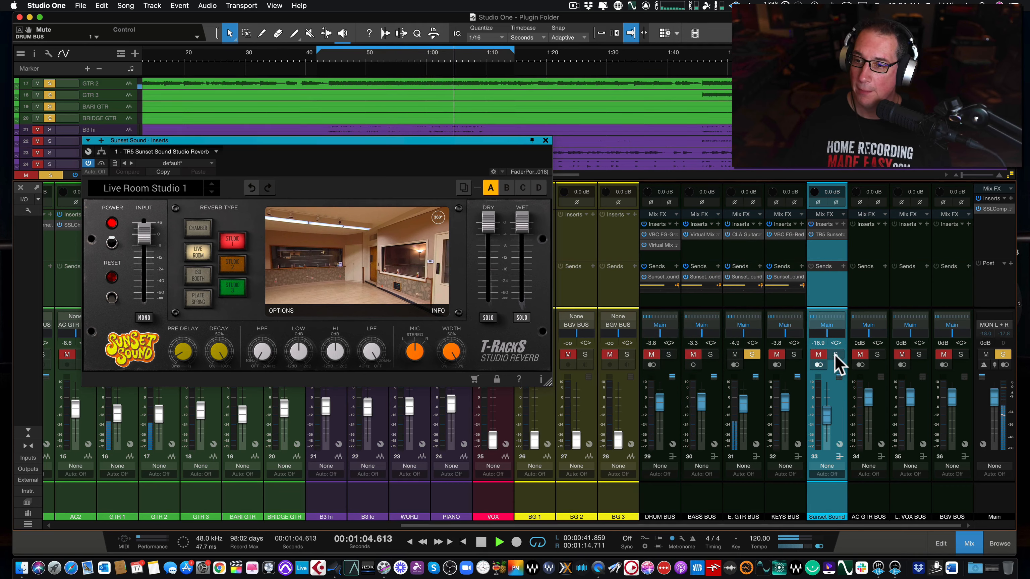
left_click(835, 355)
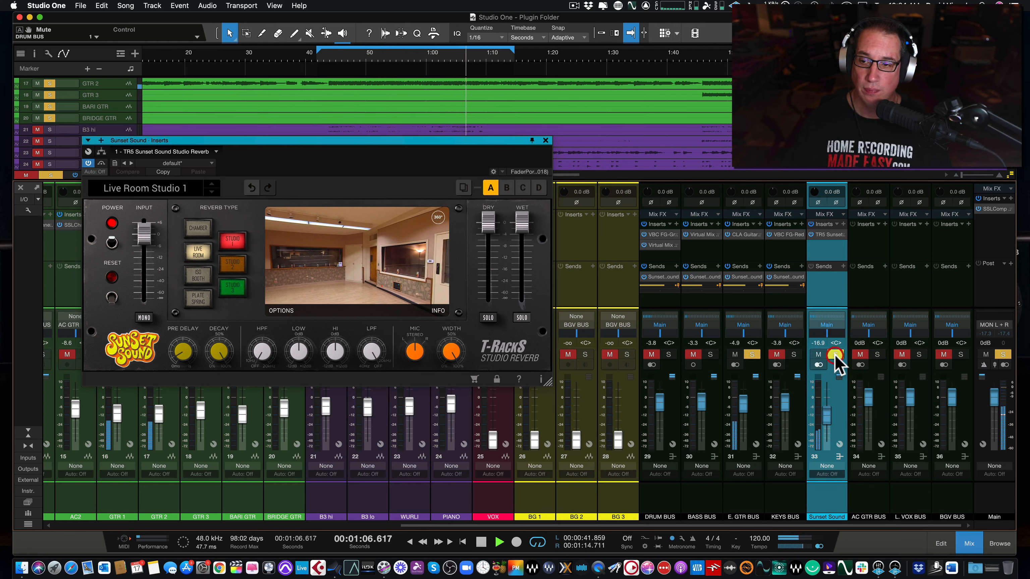
key("space")
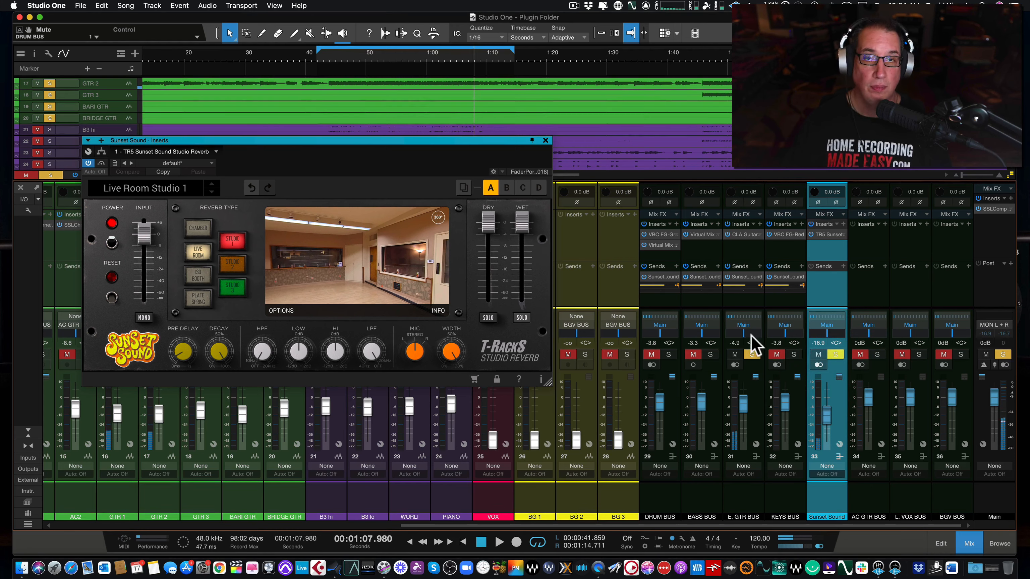
Solo the BASS BUS and DRUM BUS again alongside the E. GTR BUS
mouse_move(745, 286)
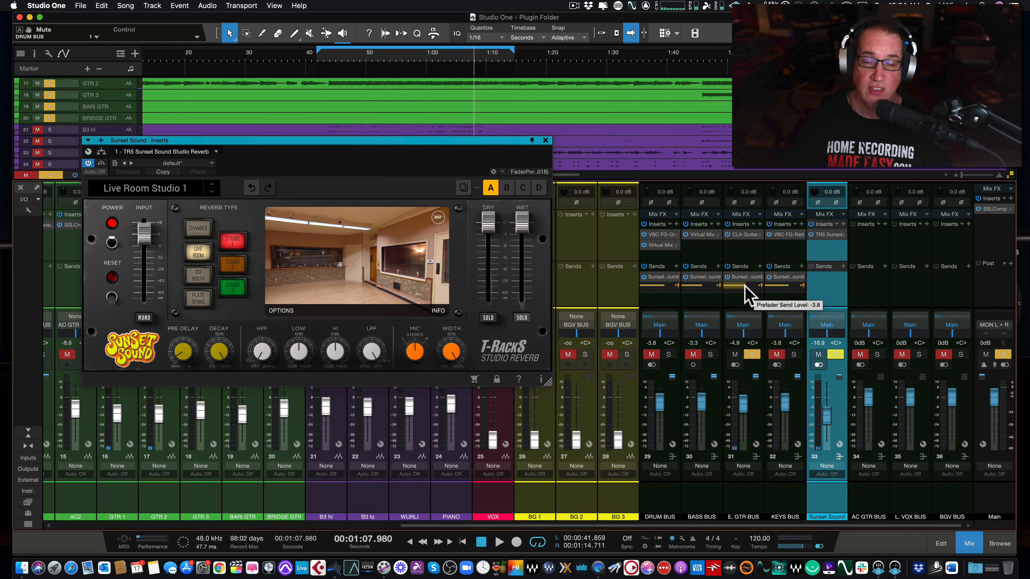
left_click(708, 355)
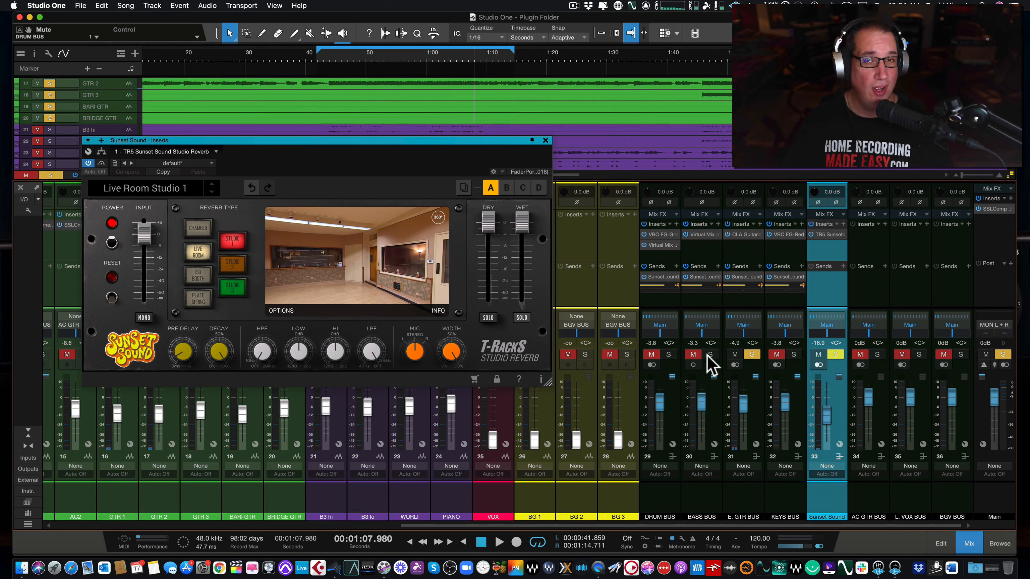
left_click(668, 354)
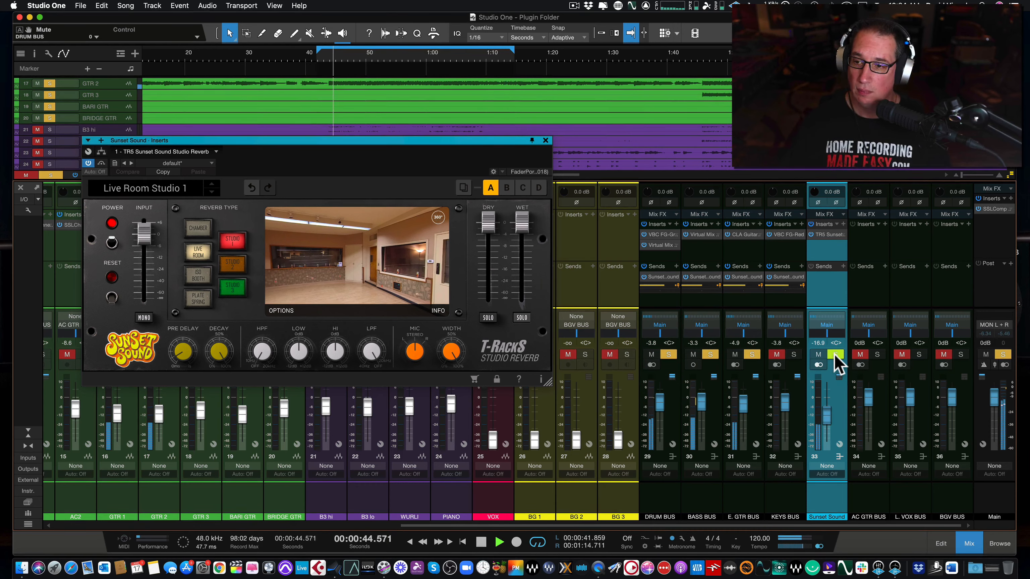
Compare drums, bass and guitars with and without the reverb, and lower the E. GTR BUS send to -5.1 dB
left_click(834, 354)
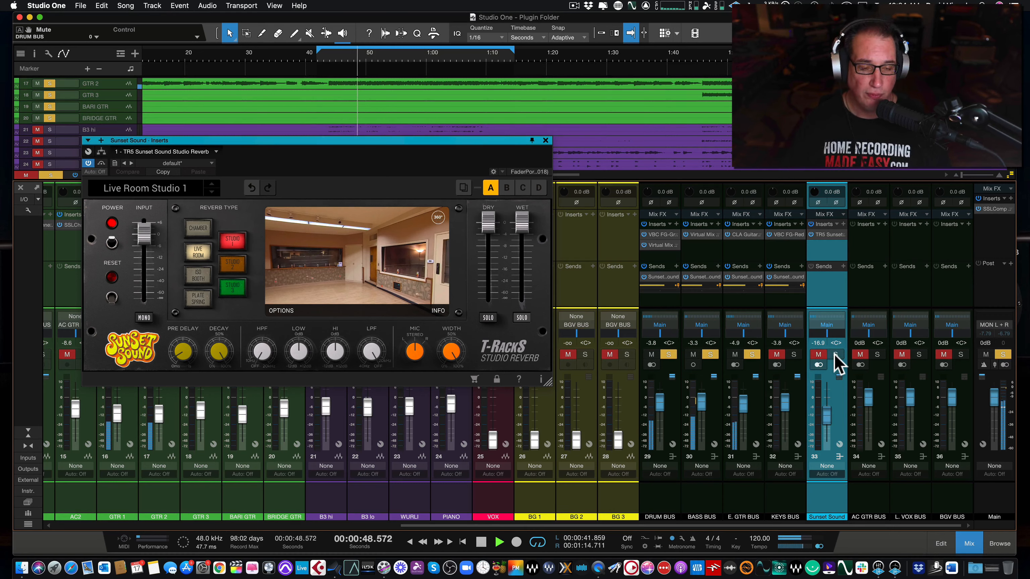
left_click(835, 354)
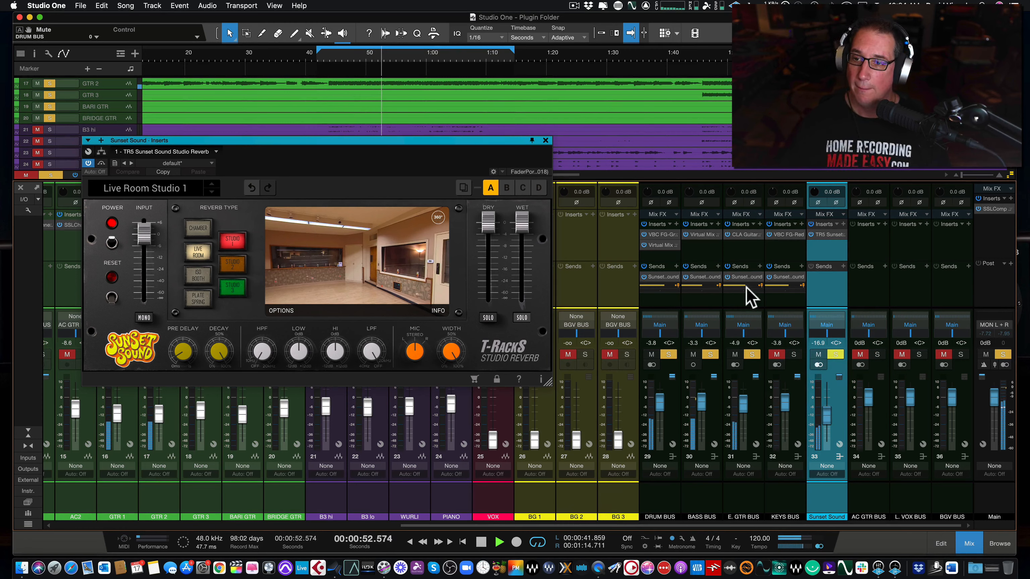
left_click_drag(742, 285, 739, 295)
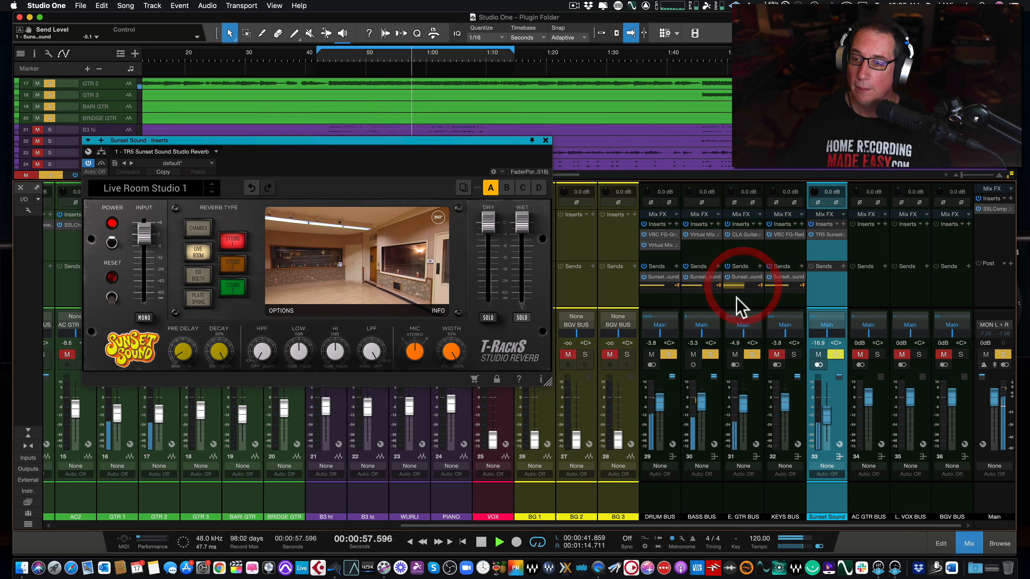
Add the KEYS BUS to the soloed buses and compare the mix with and without the Sunset Sound reverb
left_click(793, 355)
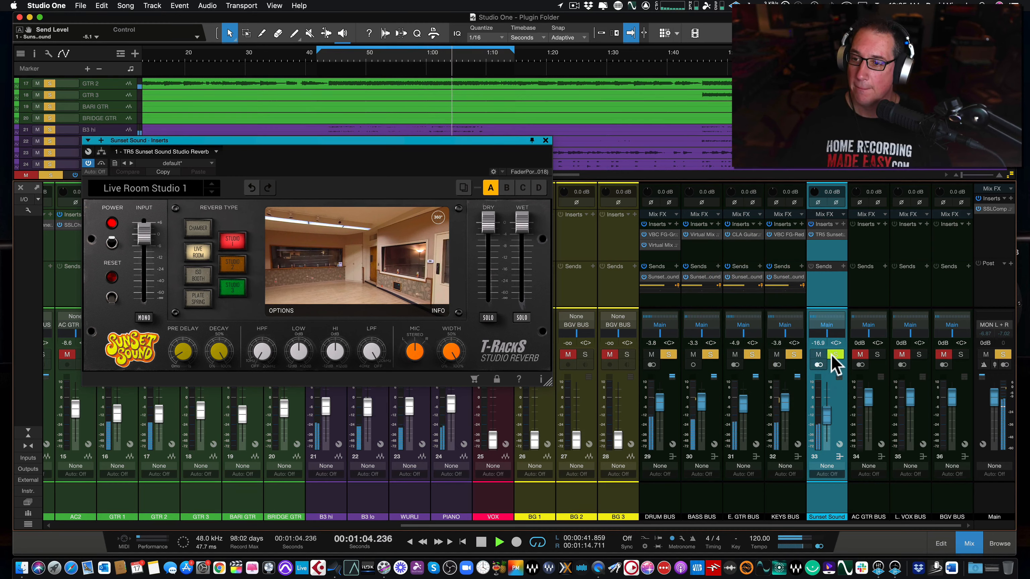
left_click(834, 355)
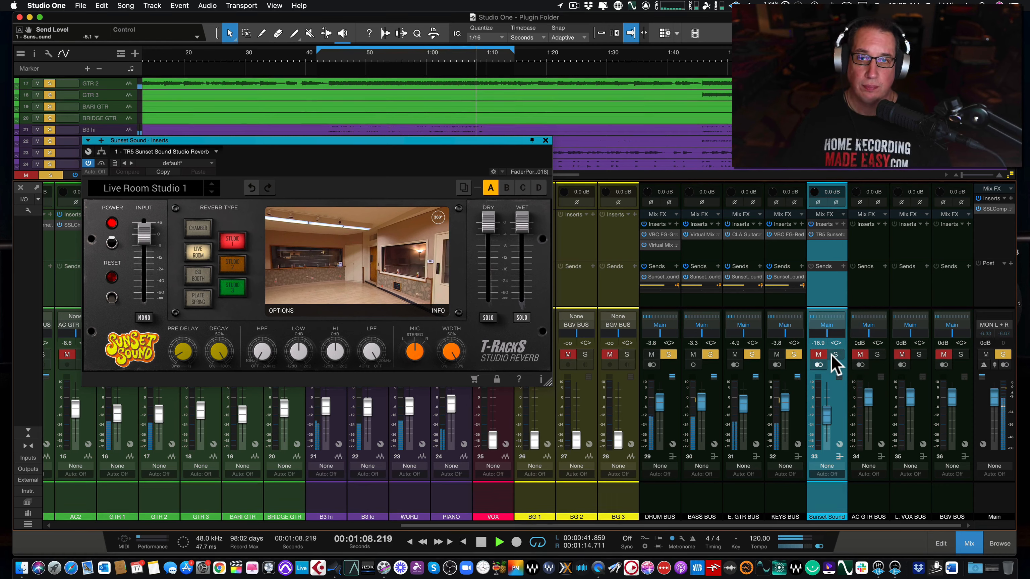
left_click(835, 355)
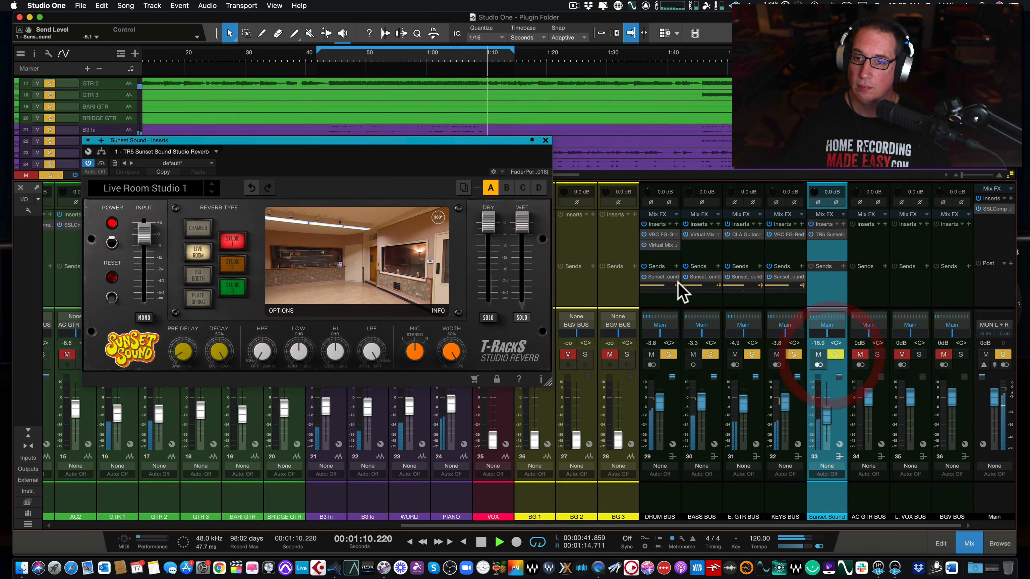
Set the KEYS BUS send to Sunset Sound to 0 dB and compare all four buses with and without the reverb
left_click(787, 285)
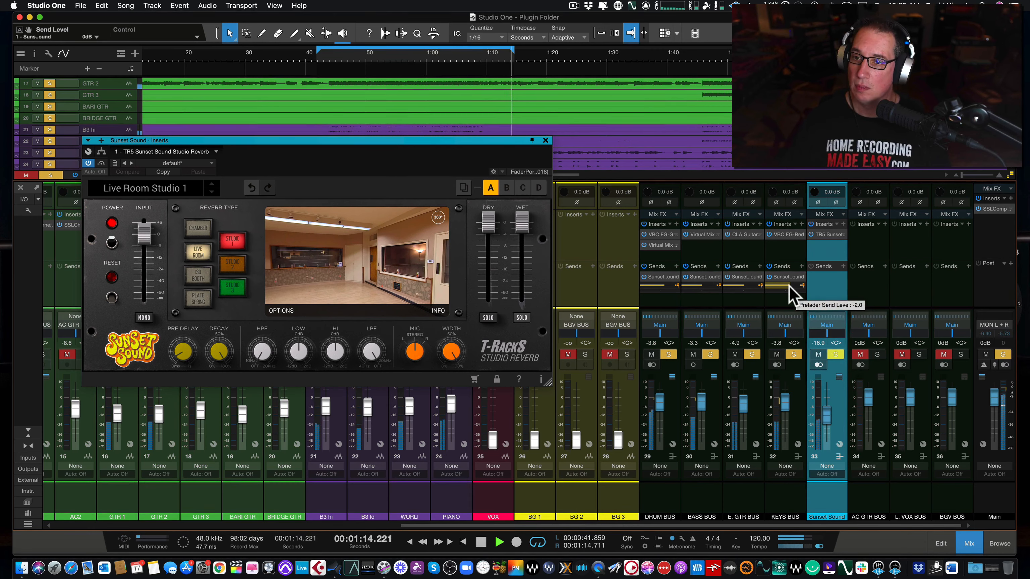
left_click(788, 286)
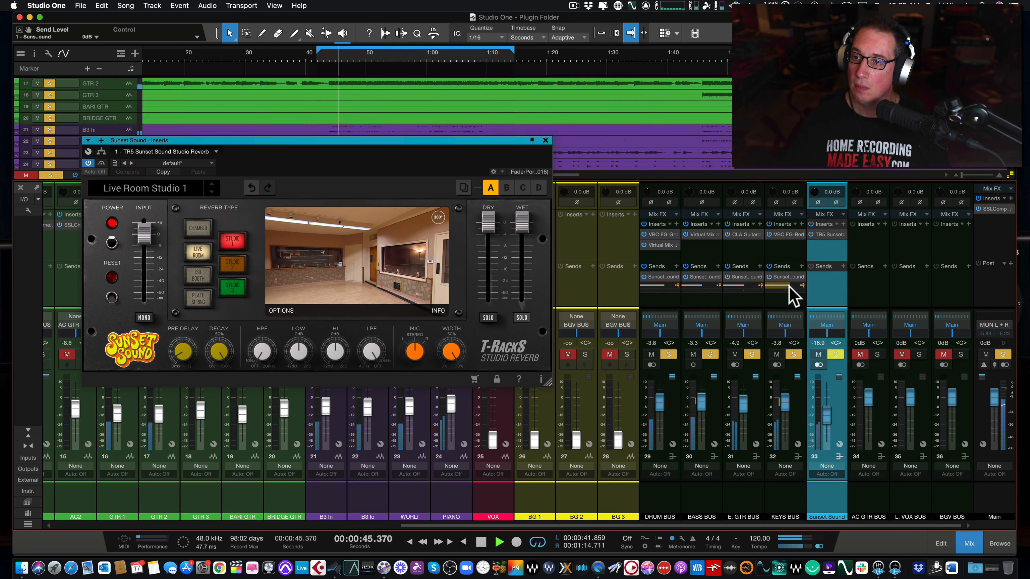
left_click(834, 355)
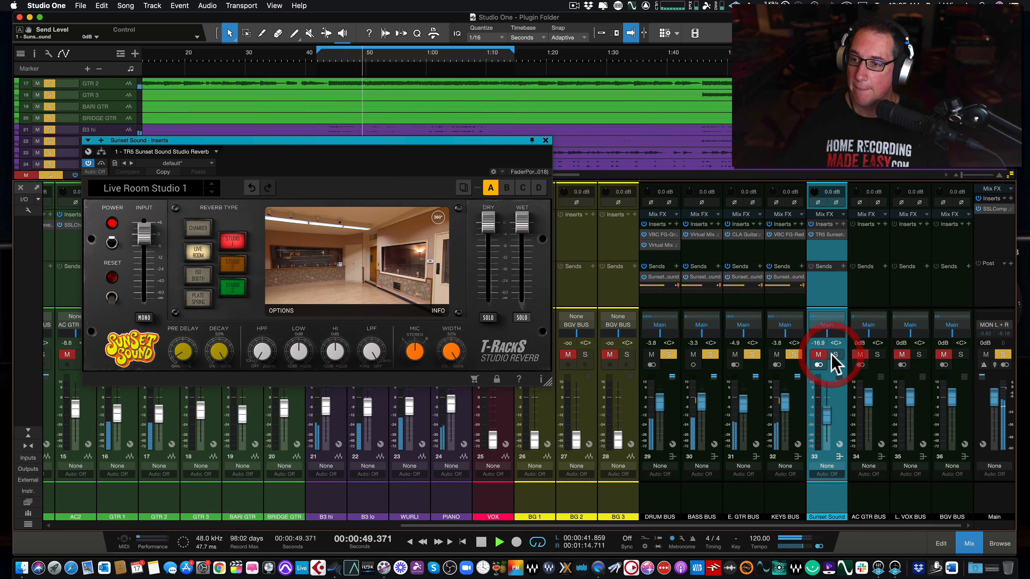
left_click(834, 355)
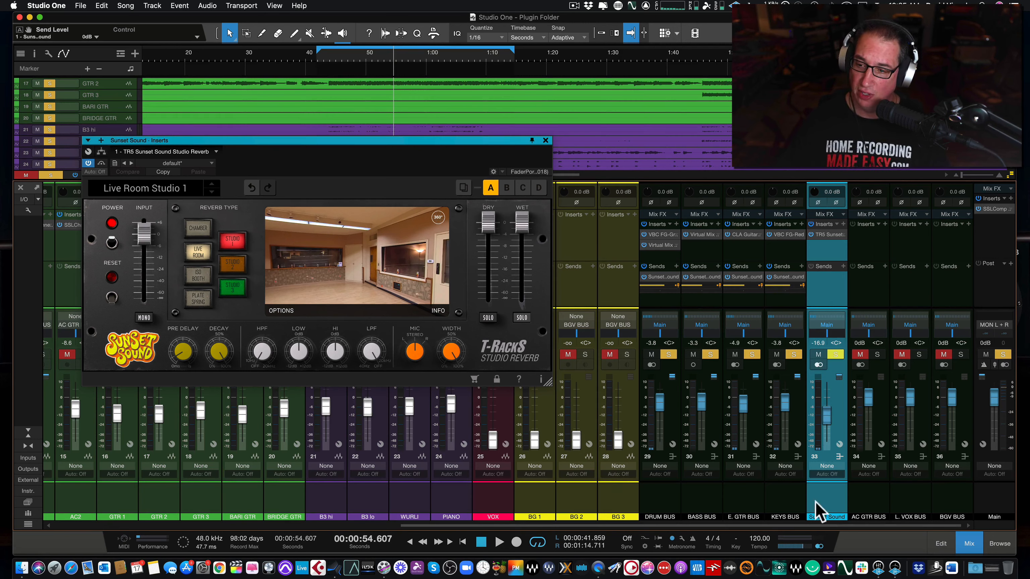
Lower the Sunset Sound channel fader to -23.6 dB and play the mix, switching the reverb channel off and on to compare
left_click_drag(828, 415, 822, 421)
key("space")
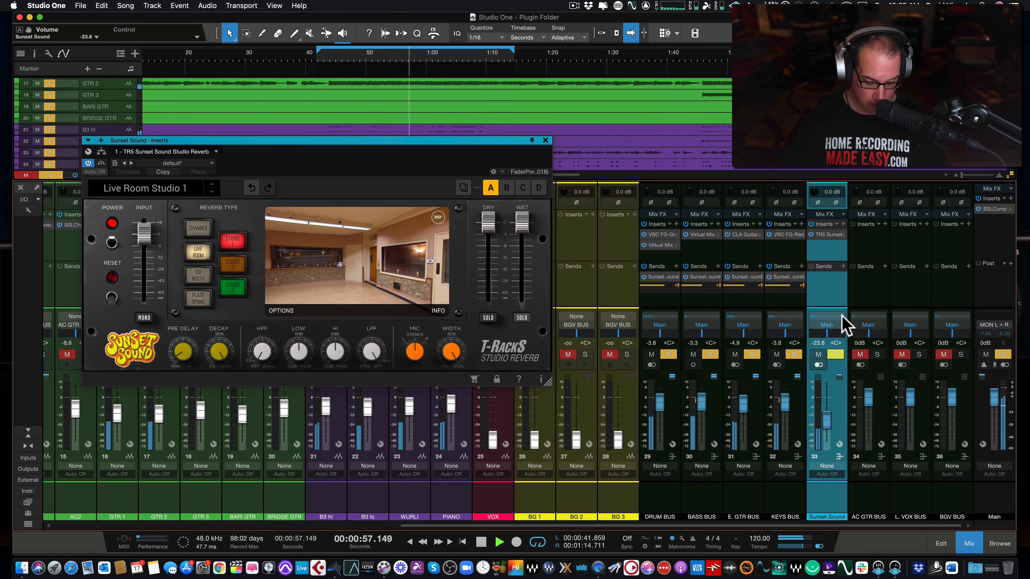
left_click(835, 354)
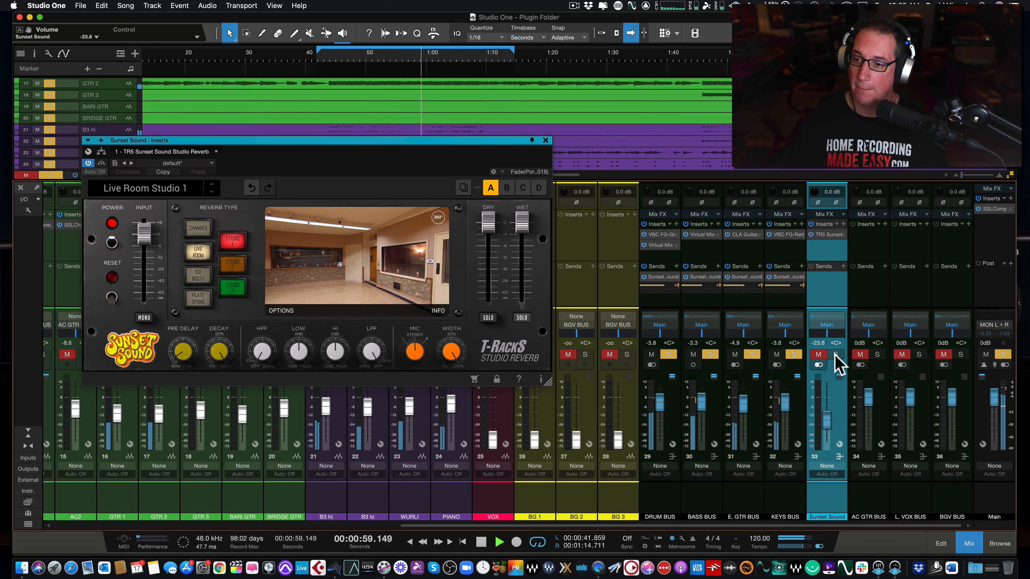
left_click(834, 355)
left_click(835, 355)
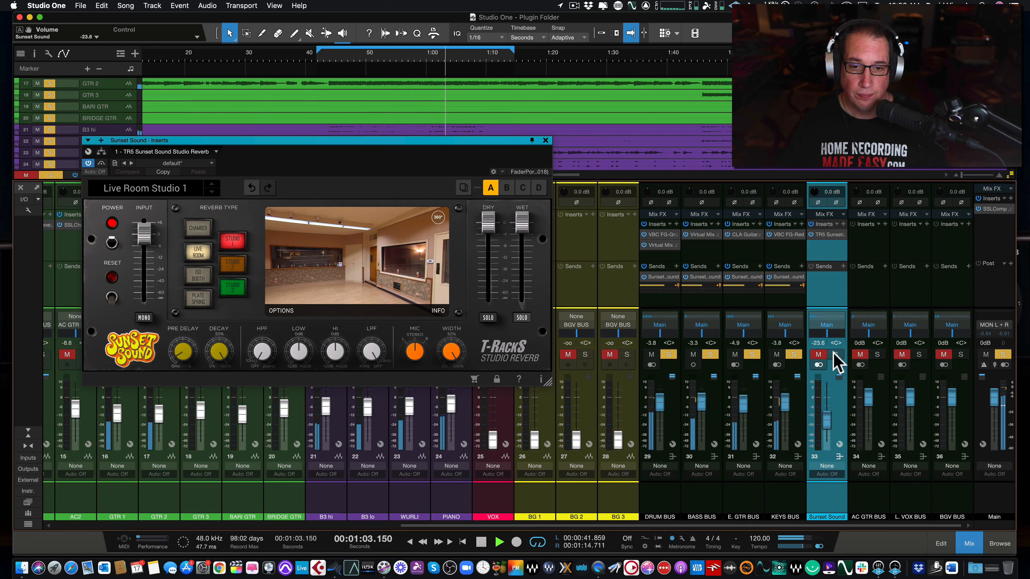
Solo the Sunset Sound channel again and raise its fader to -19.1 dB while the mix plays
left_click(835, 354)
left_click_drag(830, 417, 823, 417)
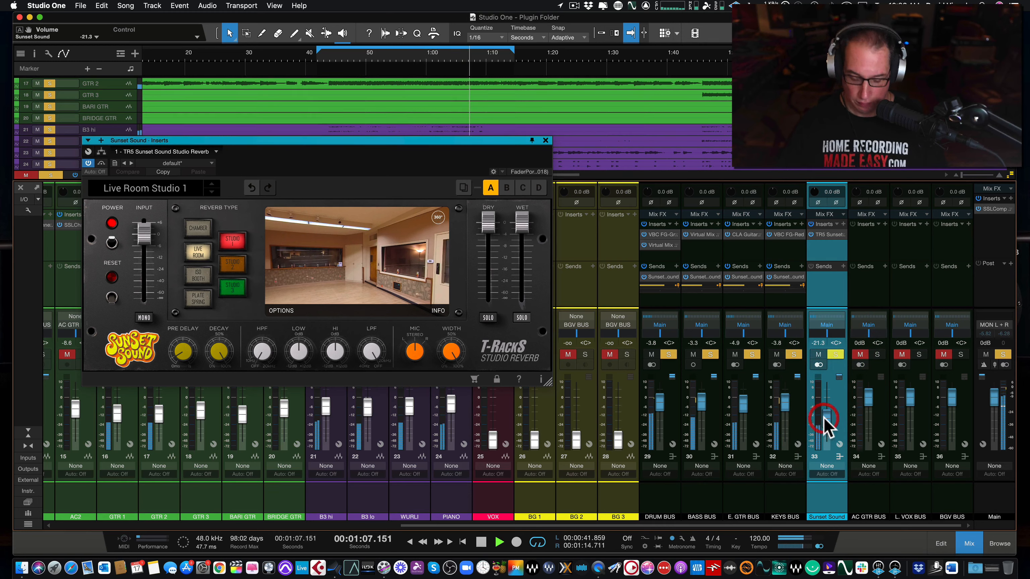
key("space")
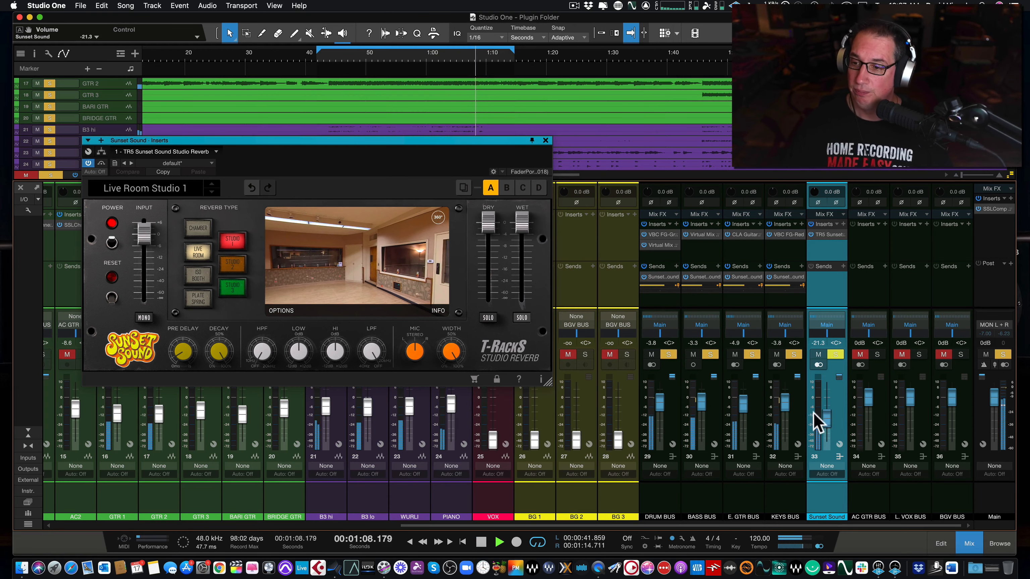
left_click_drag(830, 427, 827, 420)
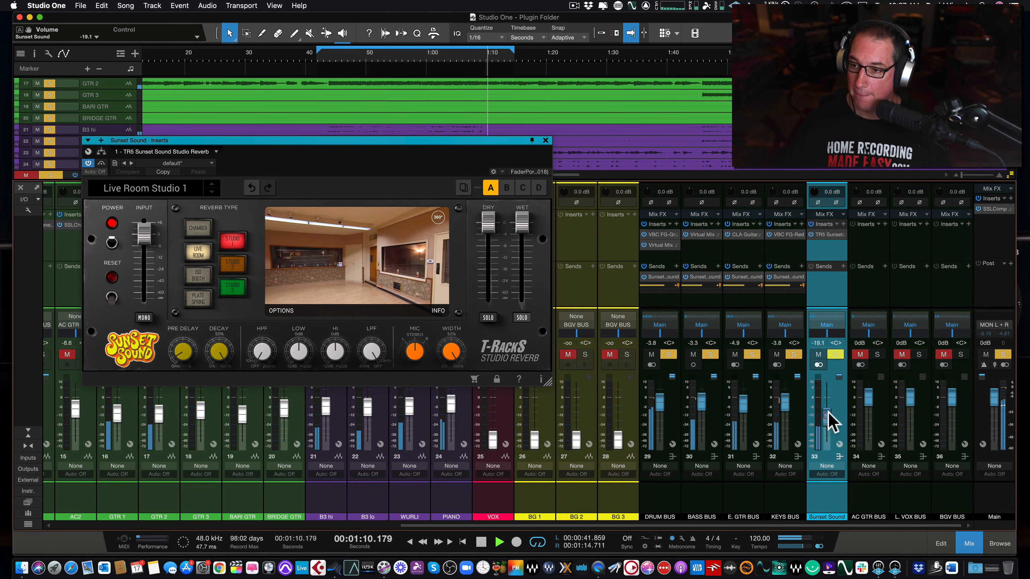
Compare the playing mix without and with the Sunset Sound channel soloed, and stop playback
left_click(834, 355)
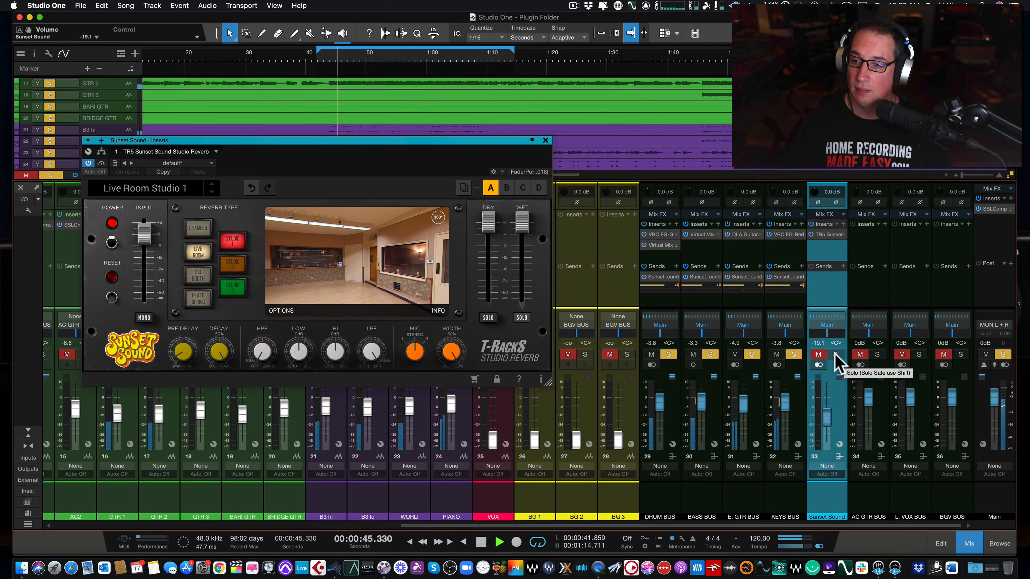
left_click(835, 355)
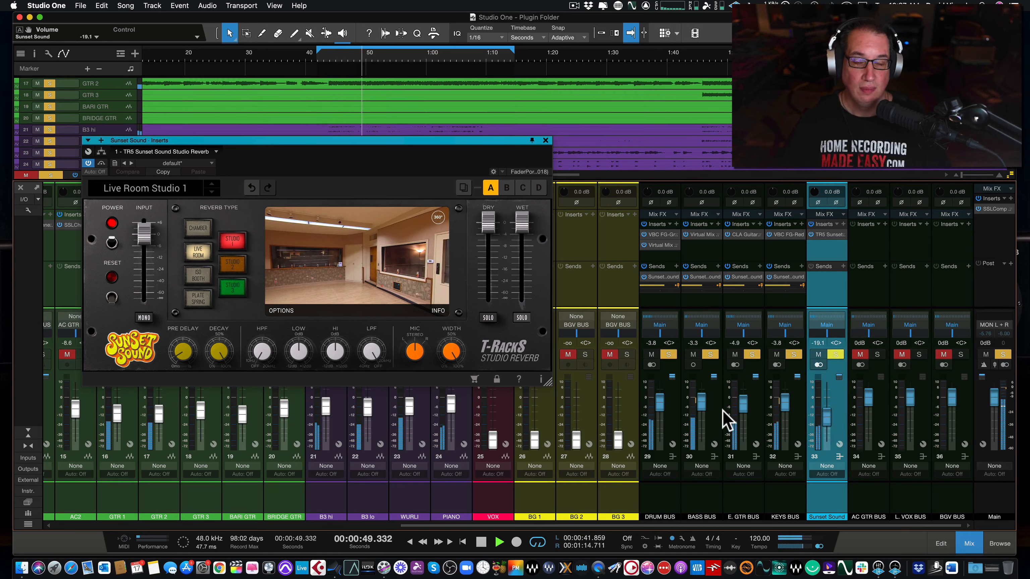
key("space")
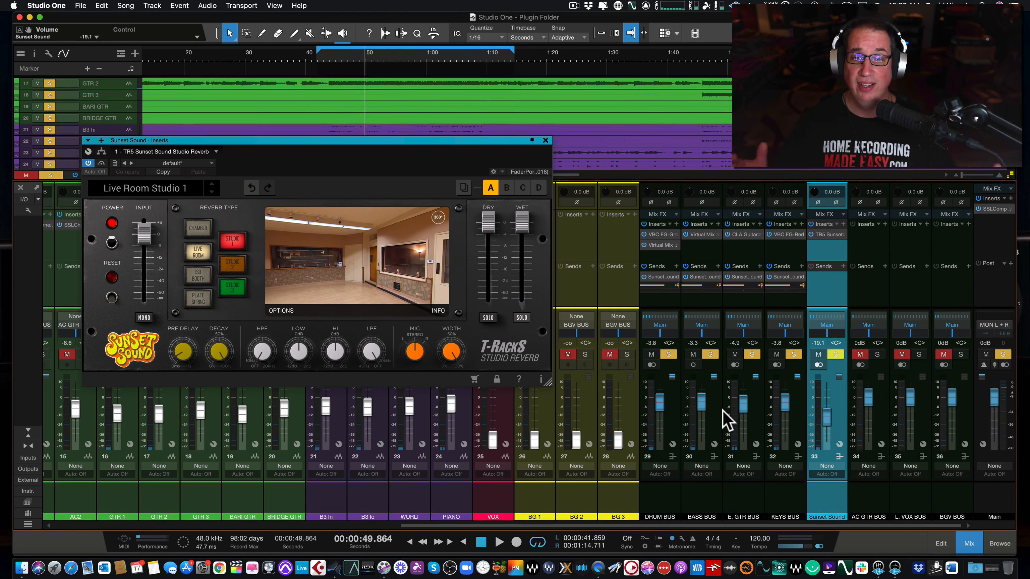
Move the Sunset Sound reverb plug-in window up to uncover the mixer channel controls beneath it
left_click_drag(234, 138, 245, 116)
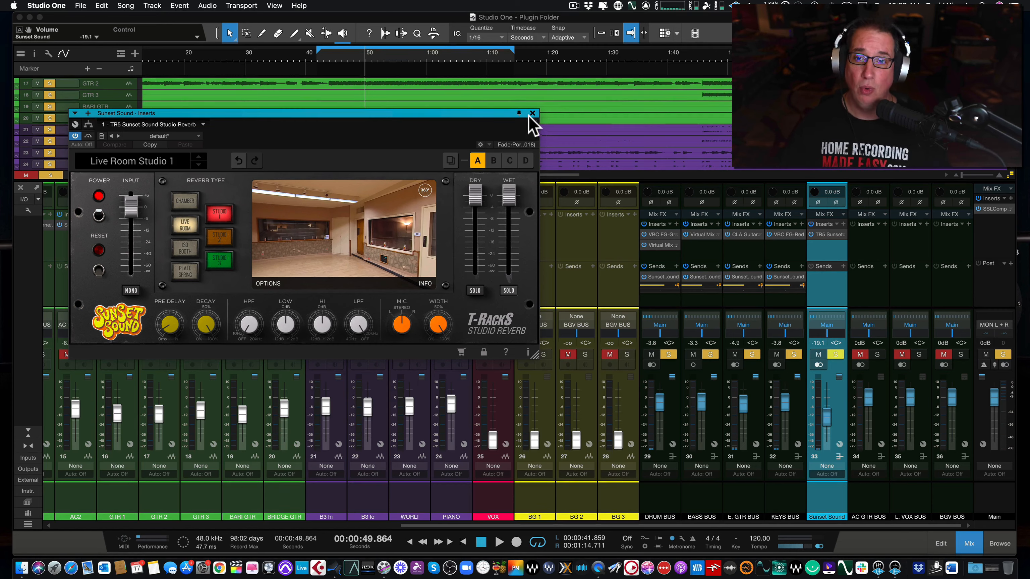
left_click_drag(417, 113, 401, 87)
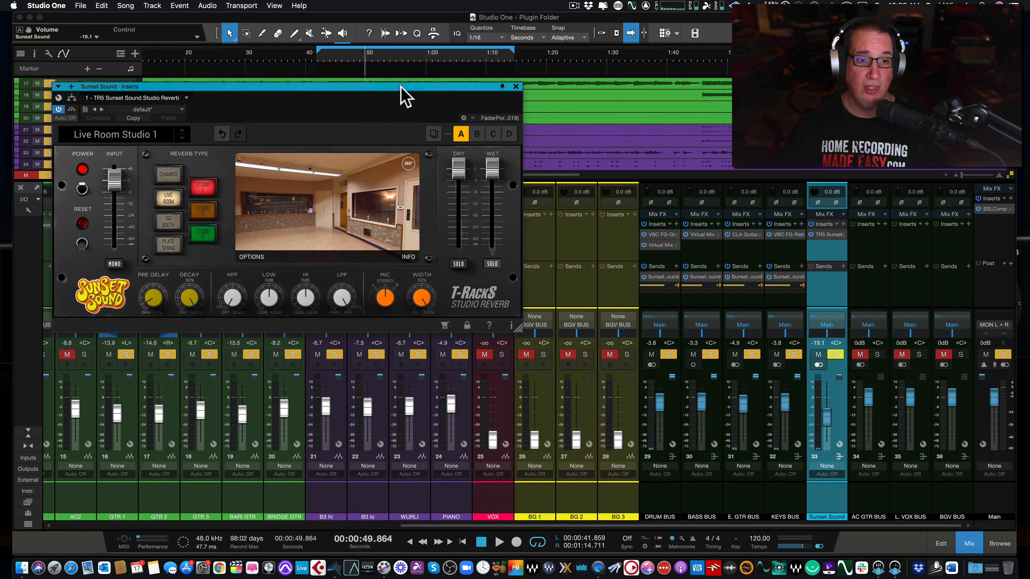